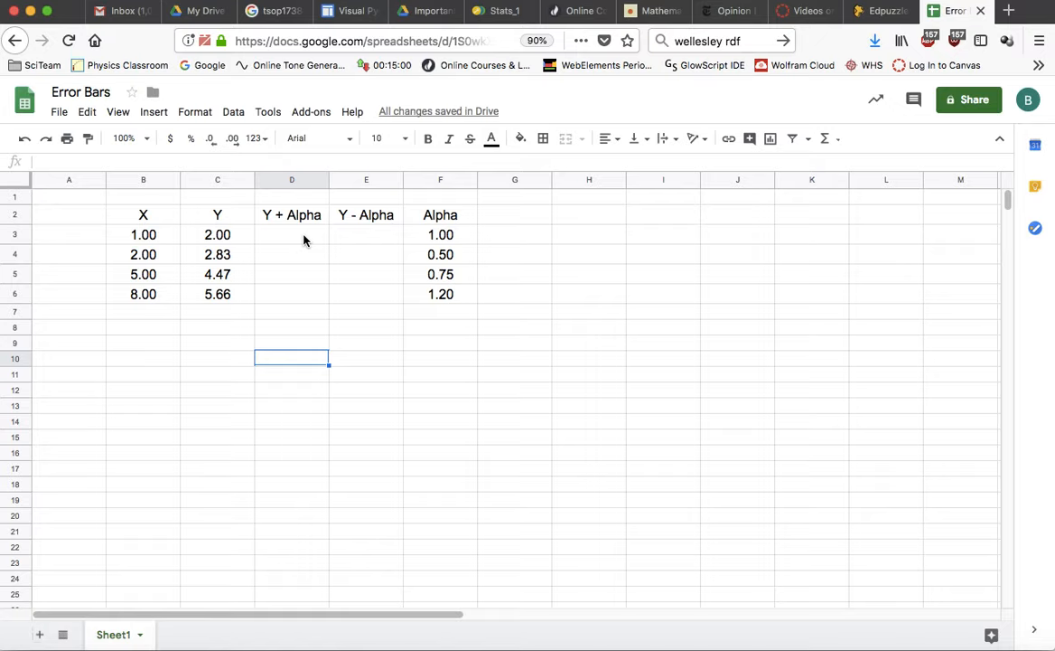
# Enter the formula =C3+F3 in cell D3, the first row of the Y + Alpha column.
pyautogui.click(303, 240)
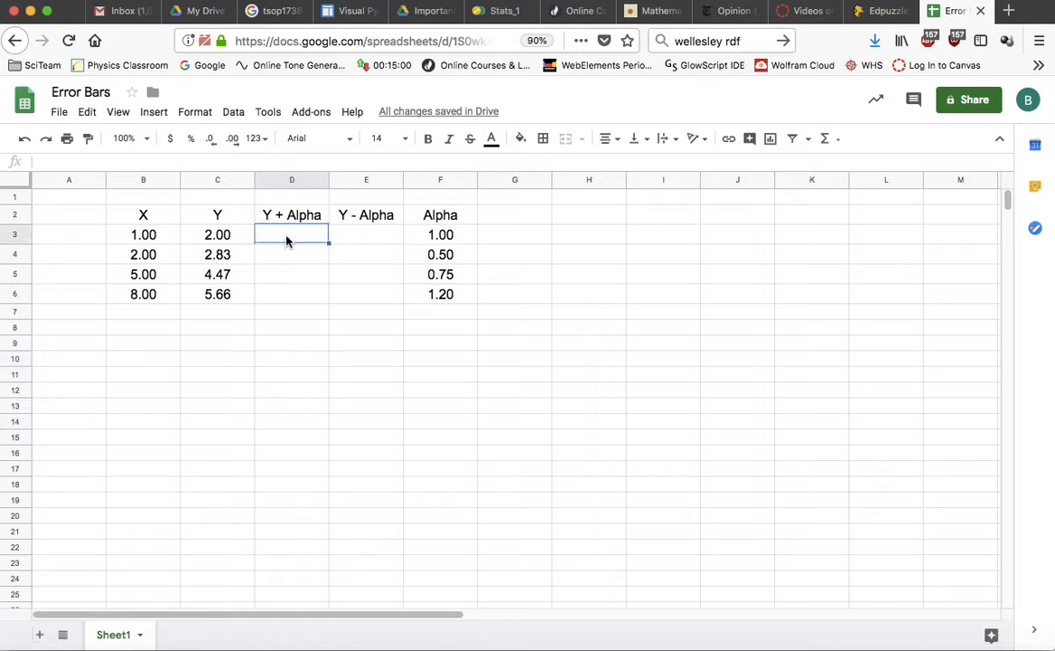
pyautogui.write('=')
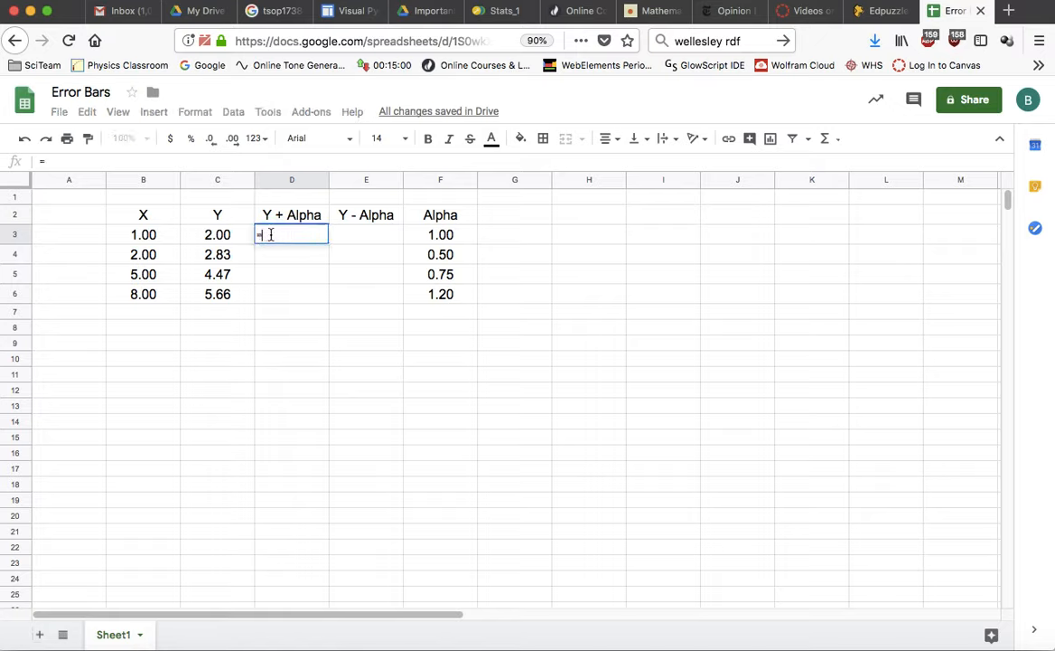
pyautogui.click(217, 236)
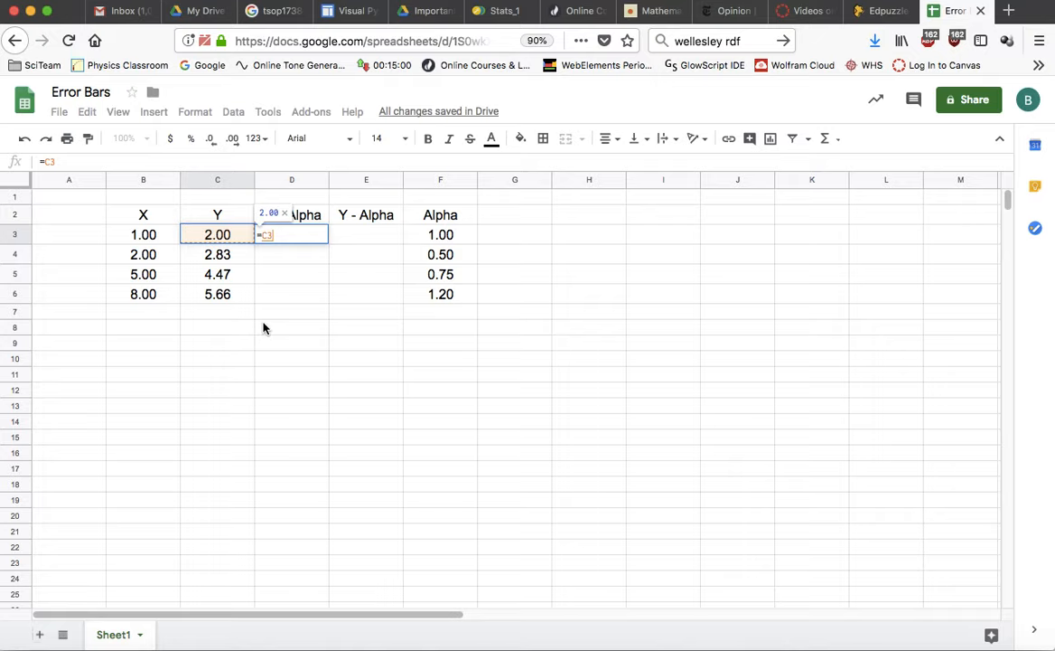
pyautogui.write('+')
pyautogui.click(435, 237)
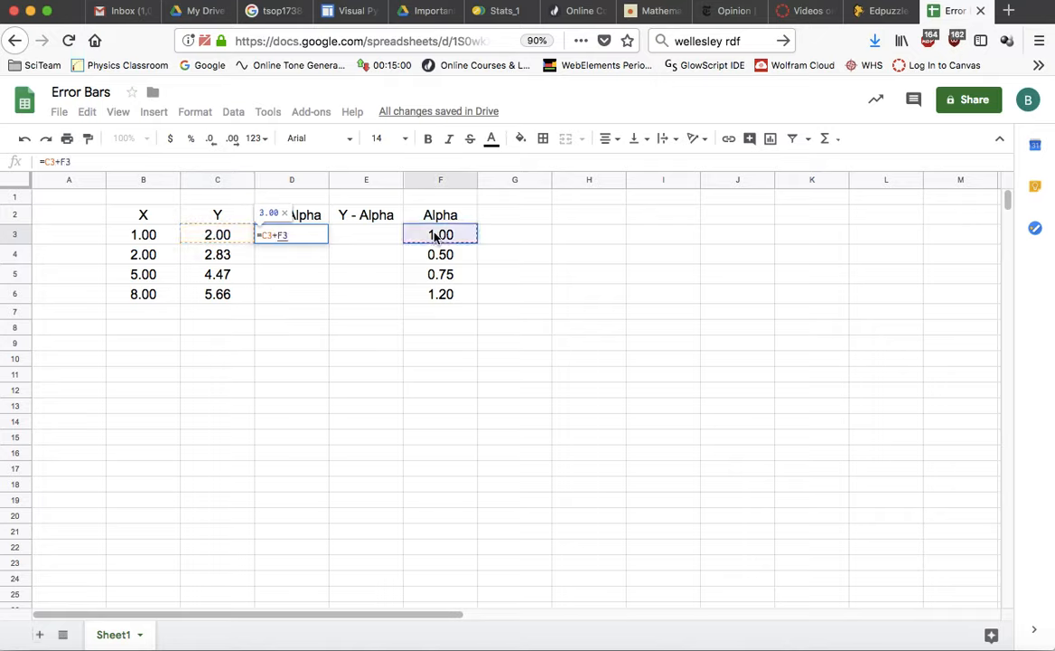
pyautogui.press('Return')
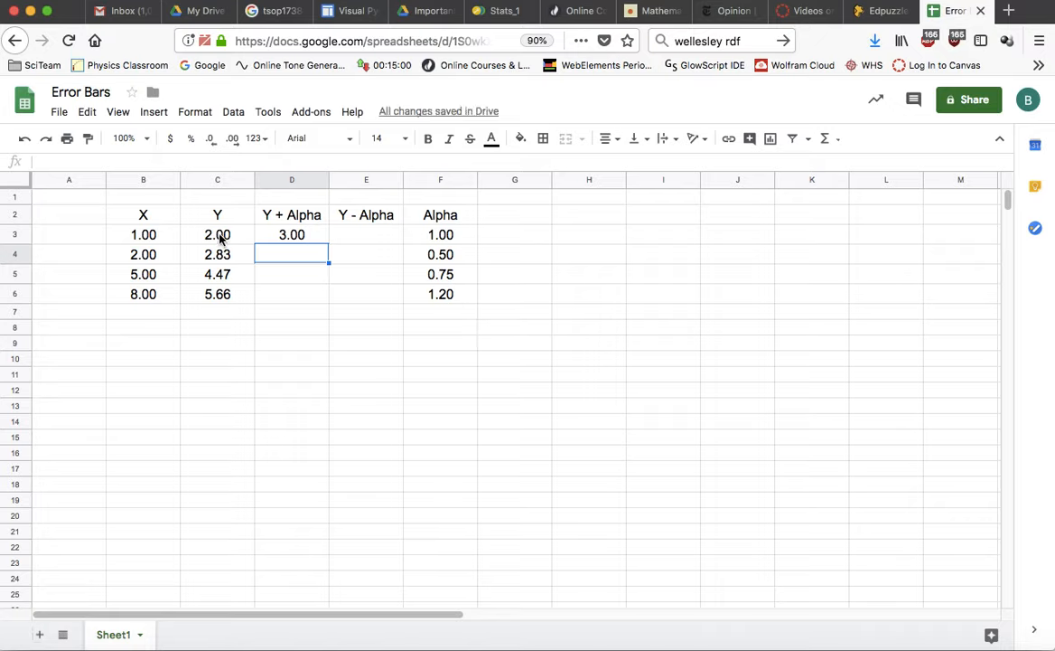
# Enter the formula =C3-F3 in cell E3, the first row of the Y - Alpha column.
pyautogui.click(378, 238)
pyautogui.write('=')
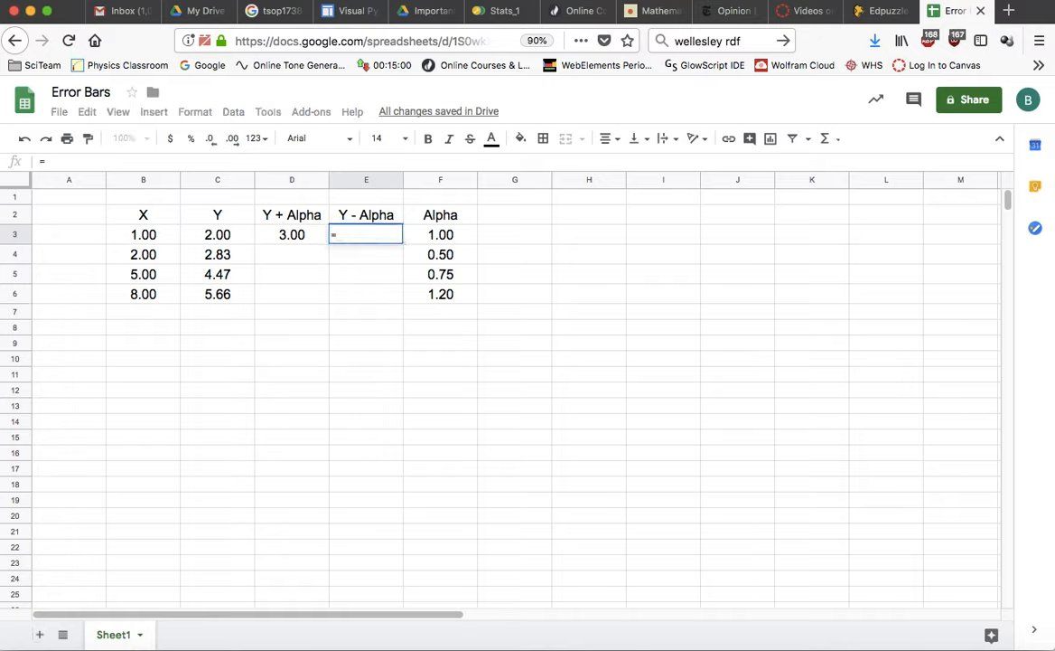
pyautogui.click(221, 238)
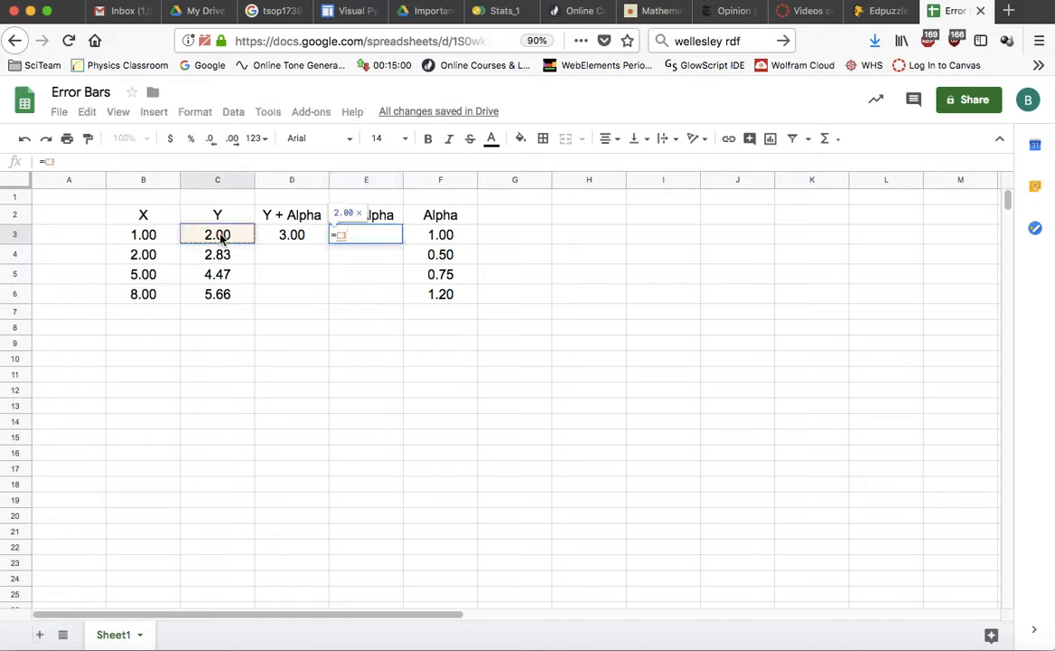
pyautogui.write('-')
pyautogui.click(458, 236)
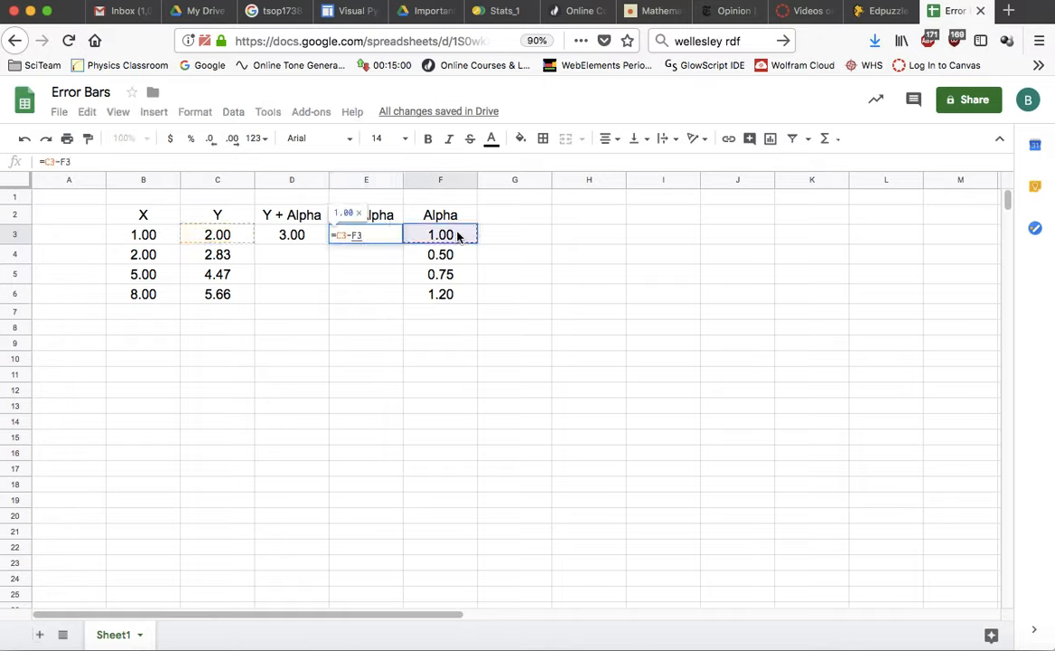
pyautogui.press('Return')
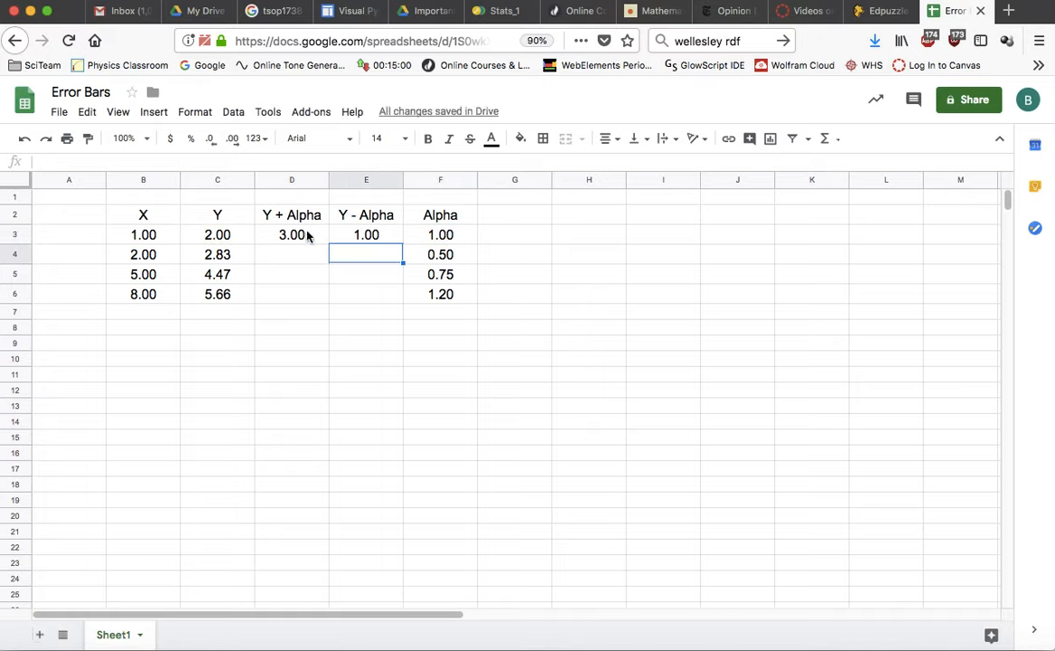
# Fill the formulas in D3:E3 down through row 6.
pyautogui.click(301, 236)
pyautogui.keyDown('shift'); pyautogui.click(371, 240); pyautogui.keyUp('shift')
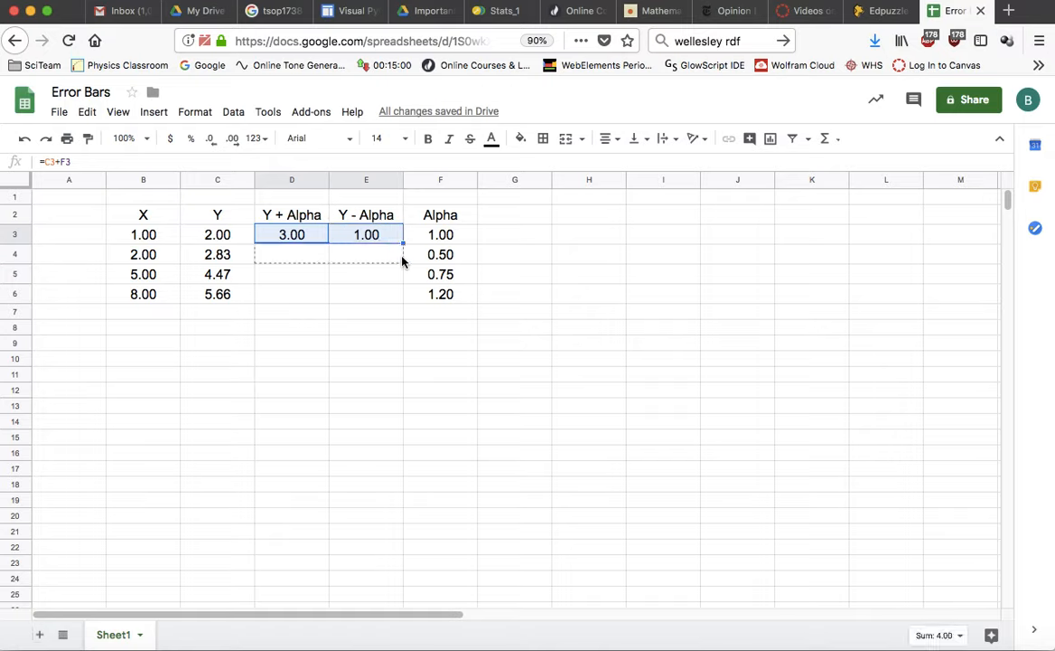
pyautogui.moveTo(403, 261); pyautogui.dragTo(403, 300)
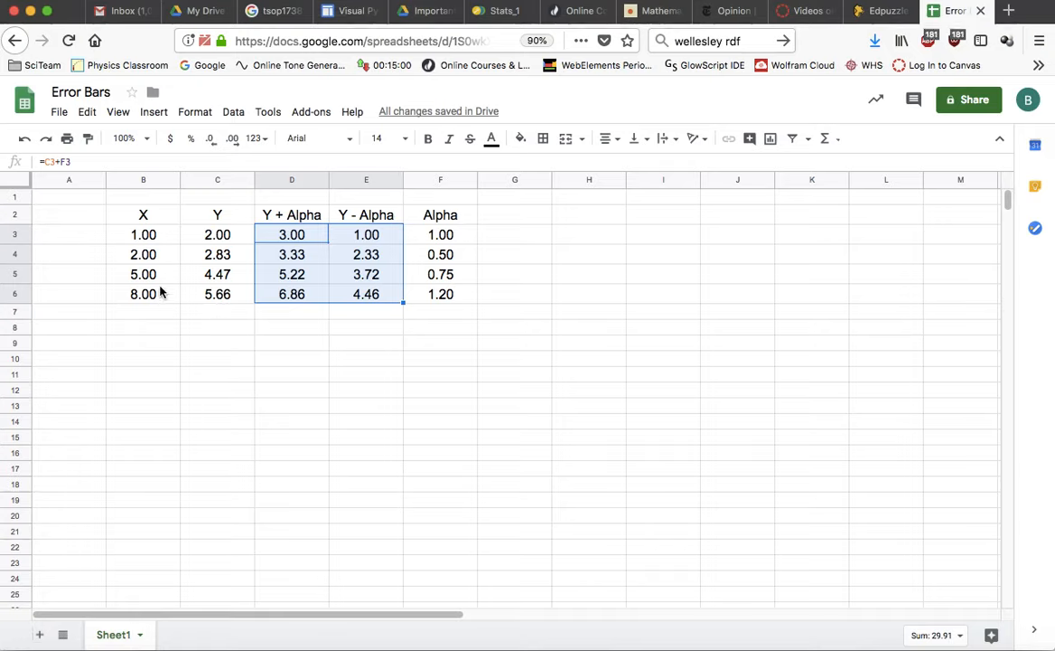
# Insert a chart from the X and Y values in B3:C6.
pyautogui.click(139, 240)
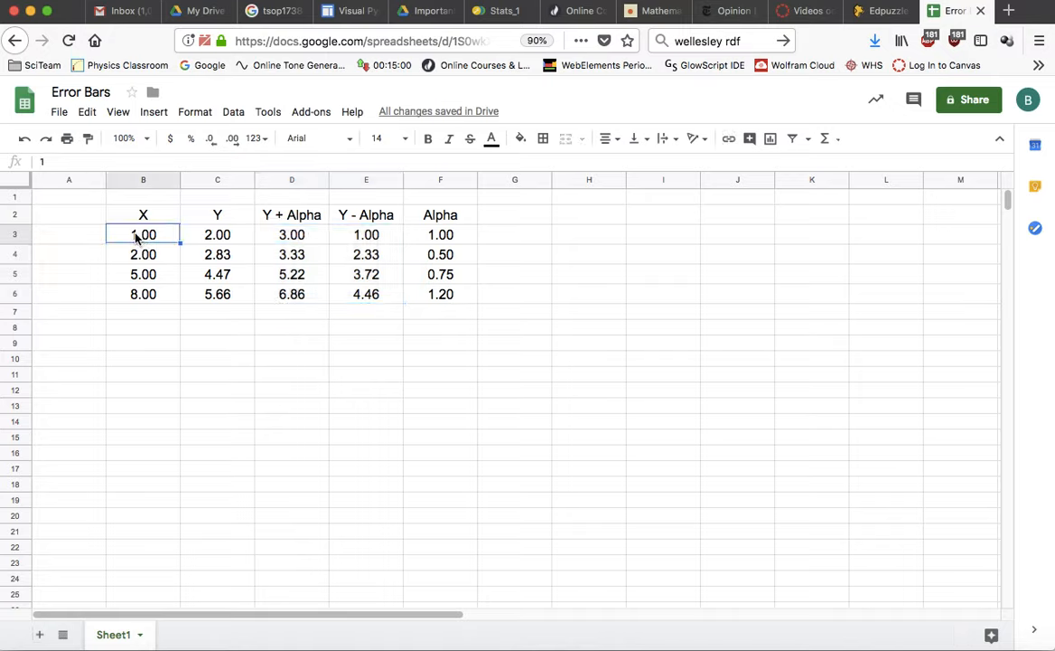
pyautogui.moveTo(137, 237); pyautogui.dragTo(240, 294)
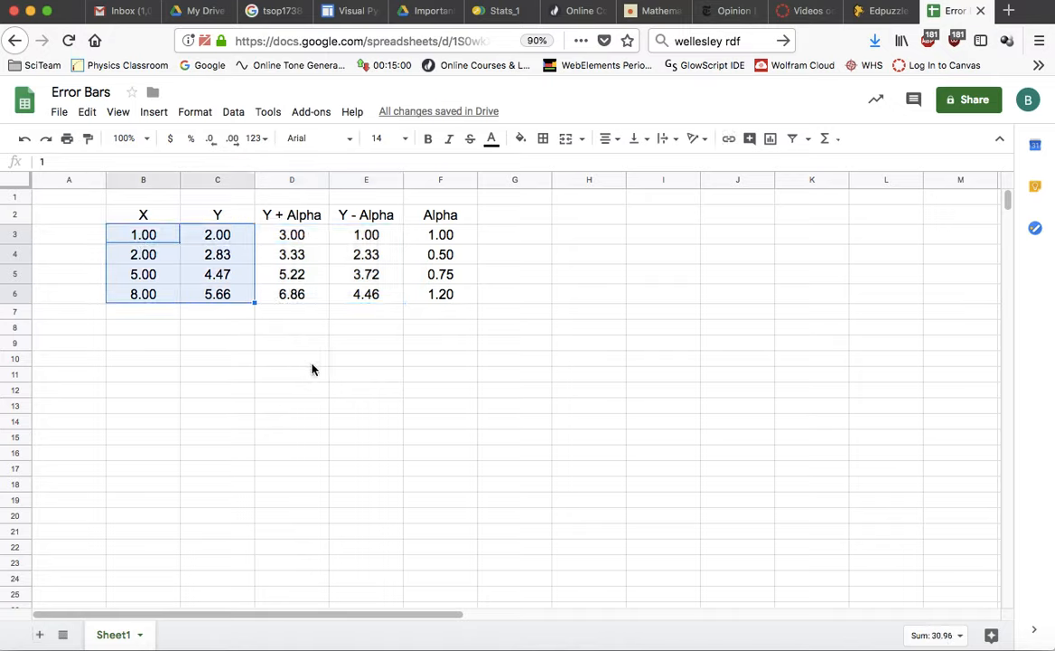
pyautogui.click(771, 142)
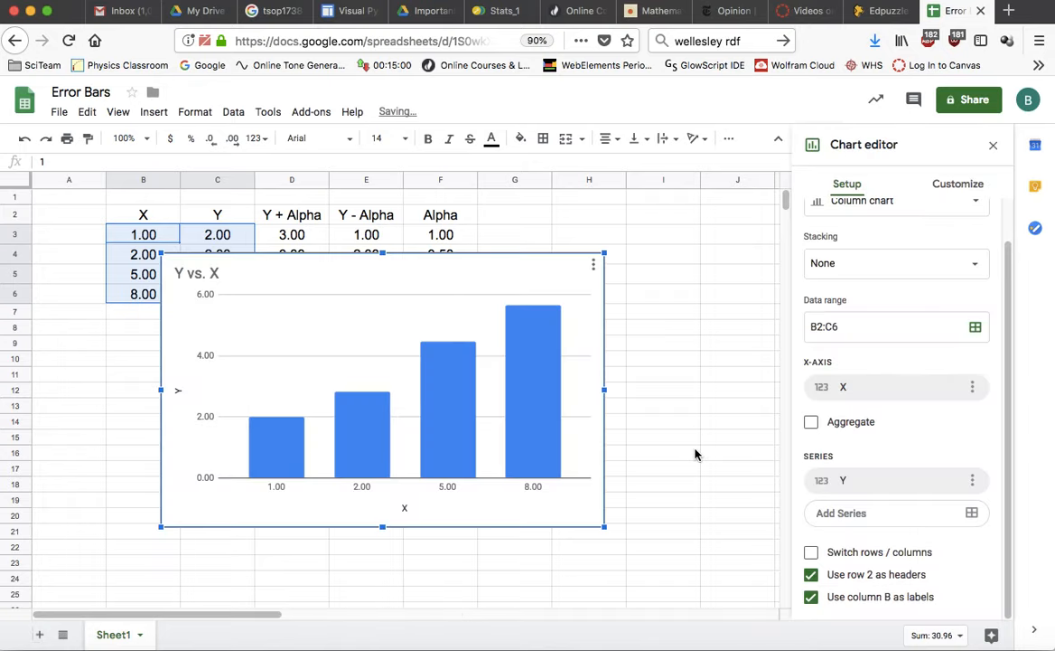
# Change the chart type of the Y vs. X chart to a scatter chart.
pyautogui.moveTo(533, 356)
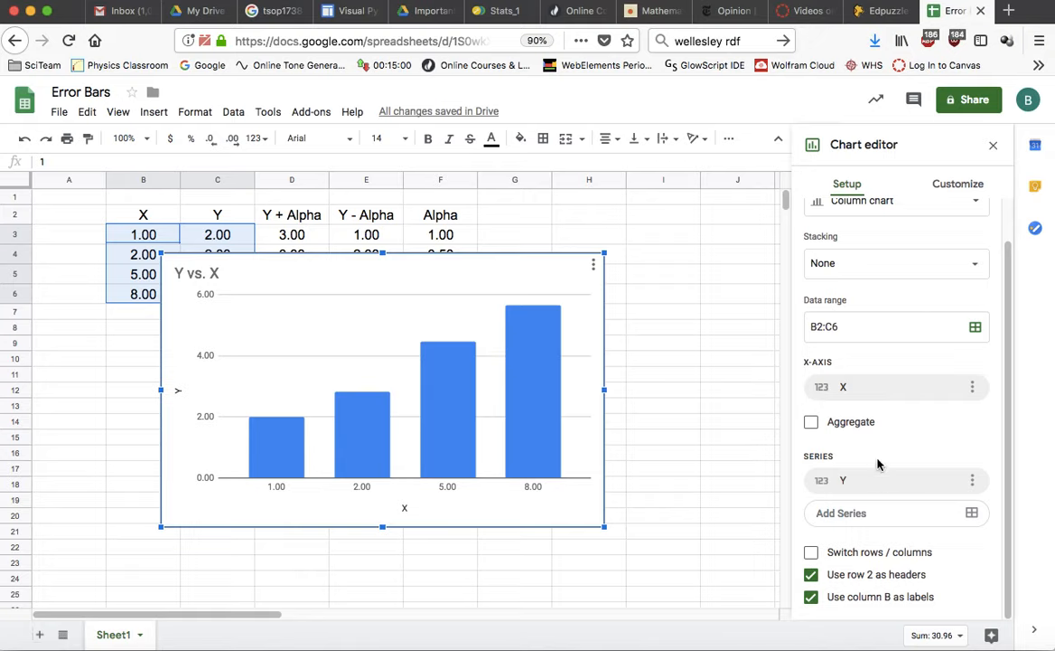
pyautogui.scroll(1, 897, 235)
pyautogui.click(894, 244)
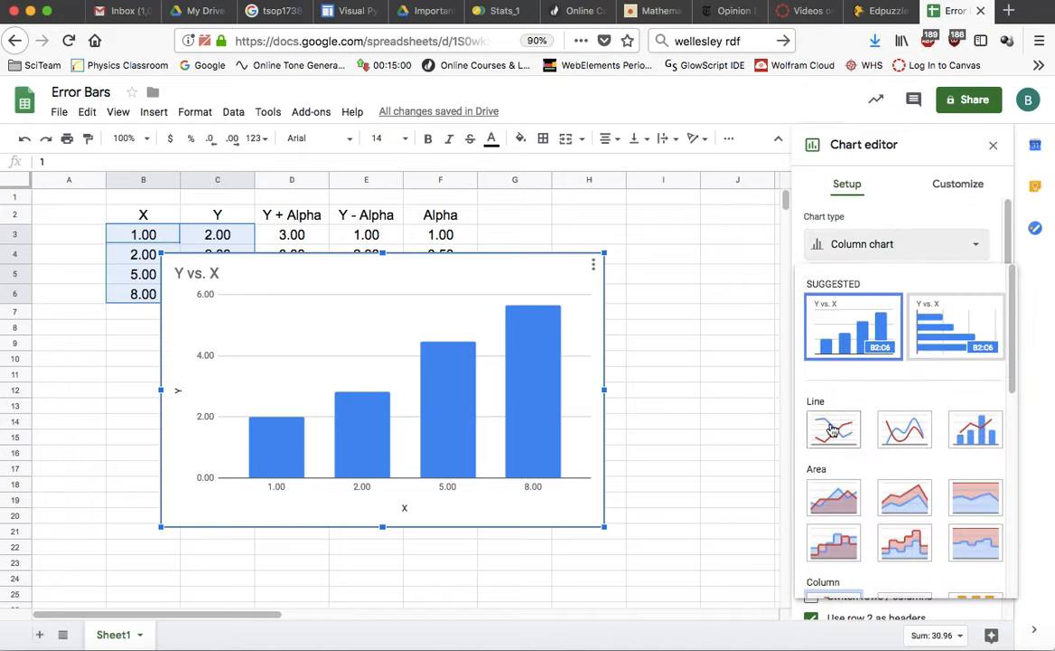
pyautogui.scroll(-10, 832, 428)
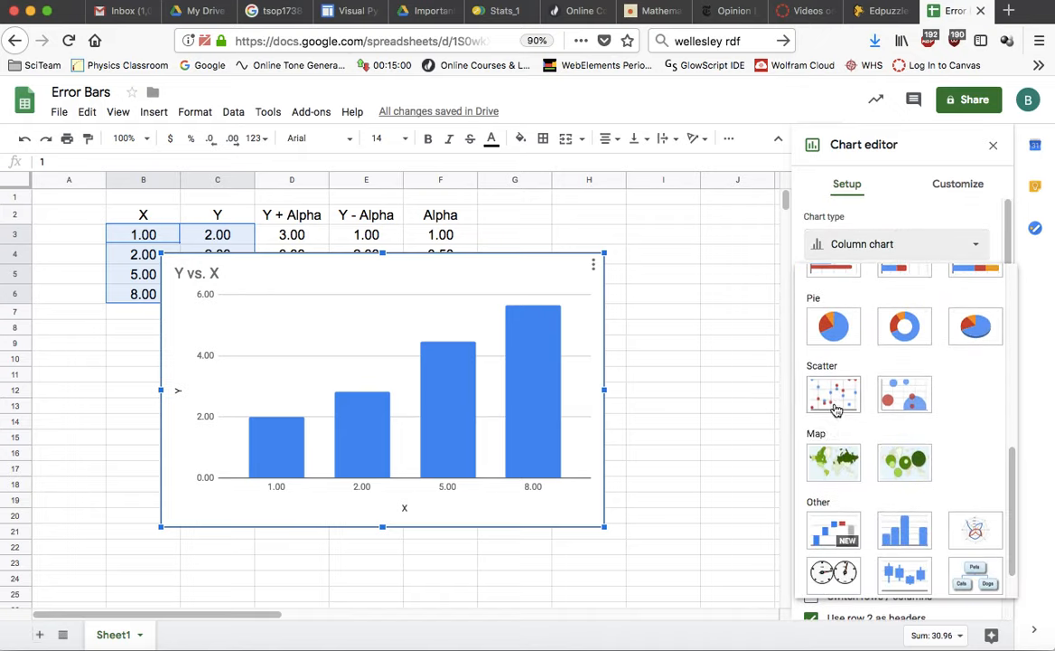
pyautogui.click(833, 394)
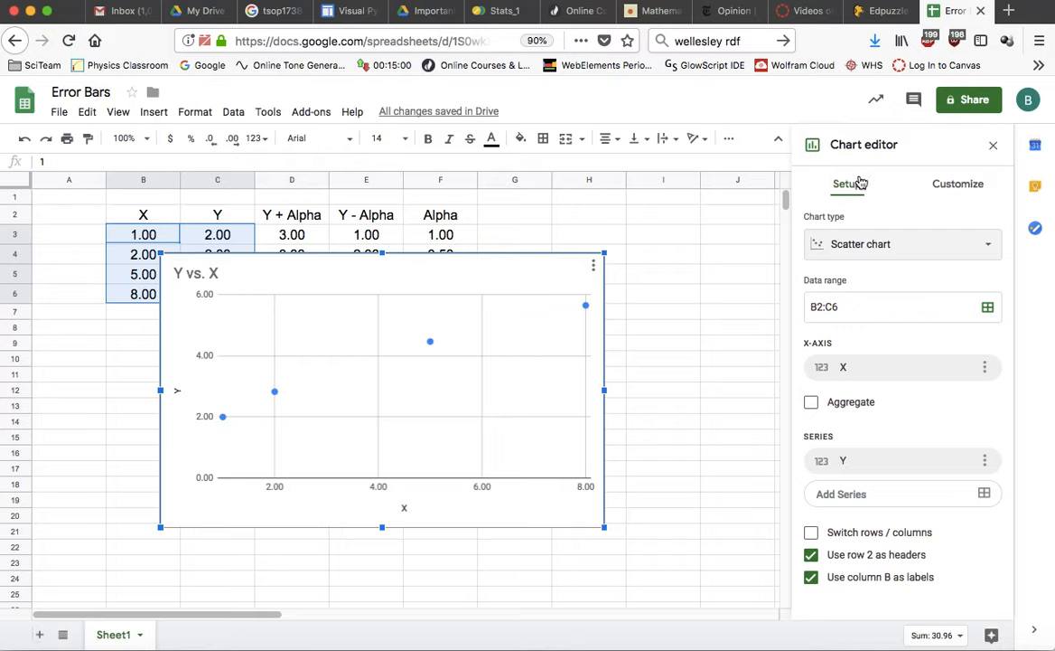
# Set the chart's horizontal axis range to a minimum of 0 and a maximum of 10.
pyautogui.click(971, 185)
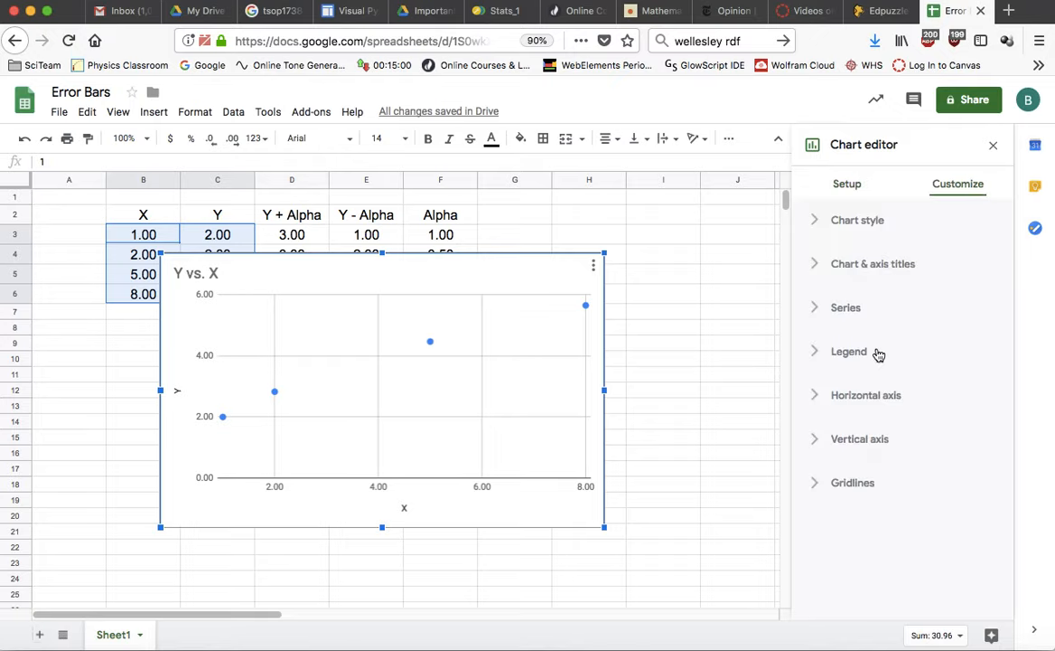
pyautogui.click(816, 398)
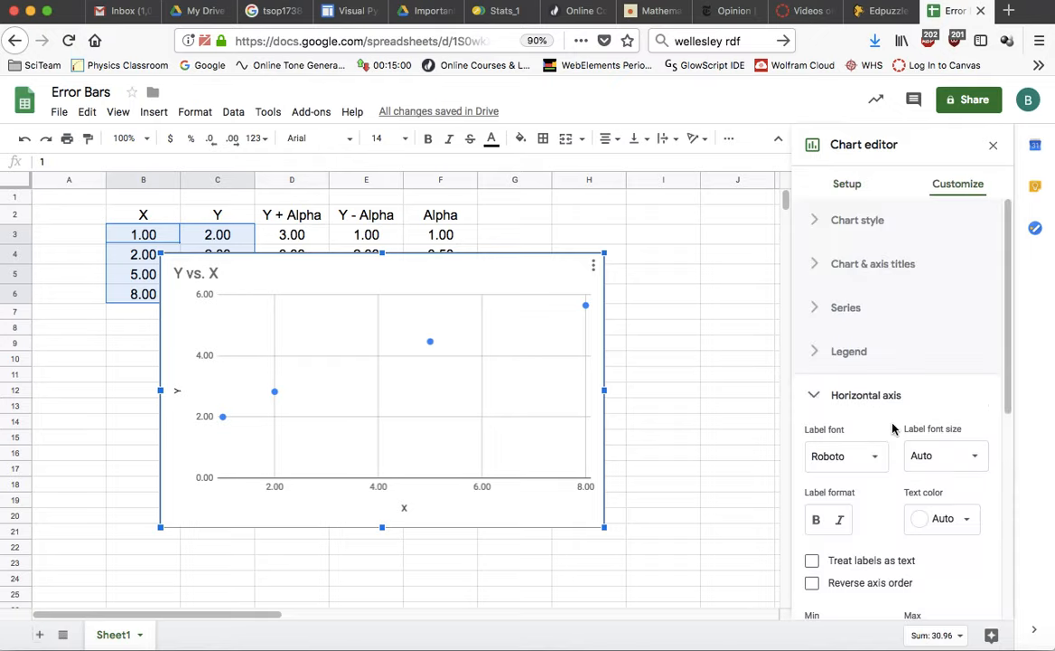
pyautogui.scroll(-2, 893, 428)
pyautogui.click(821, 538)
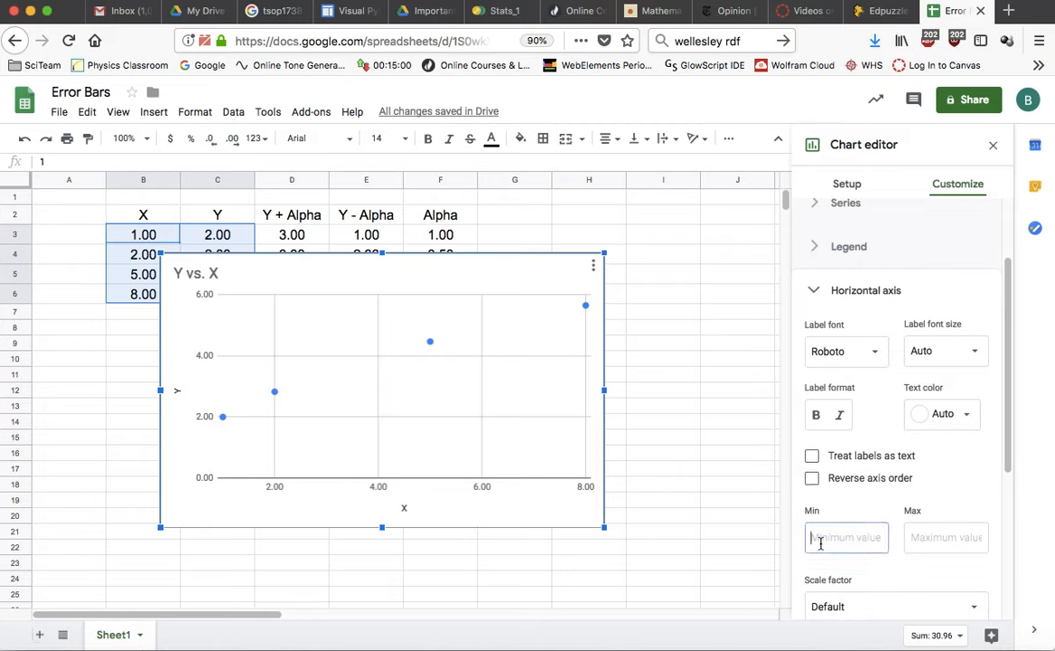
pyautogui.write('0')
pyautogui.click(919, 536)
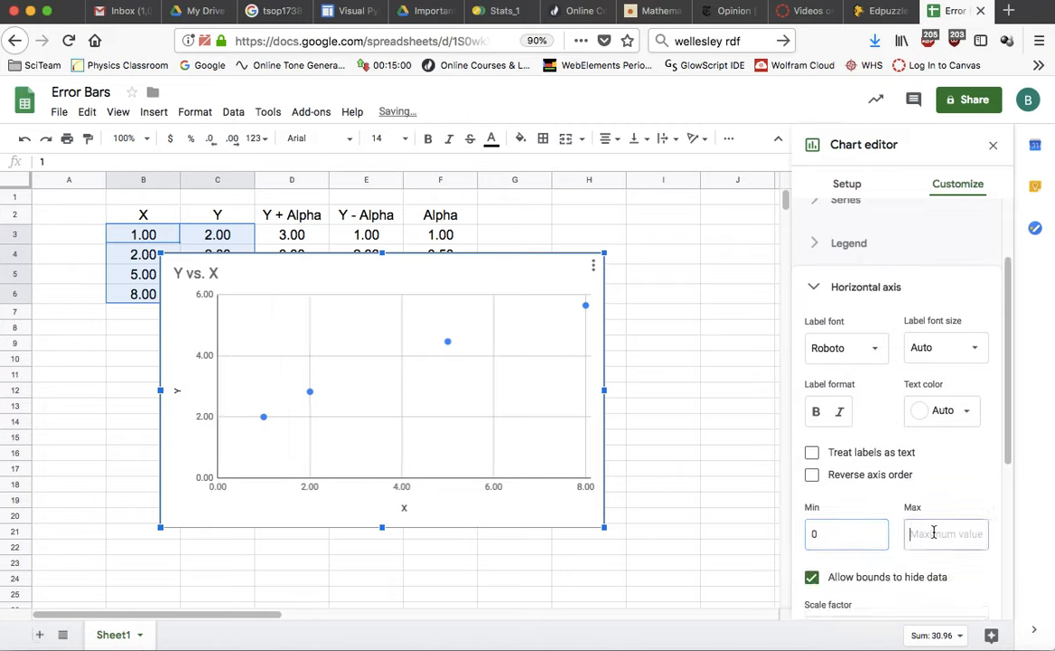
pyautogui.write('10')
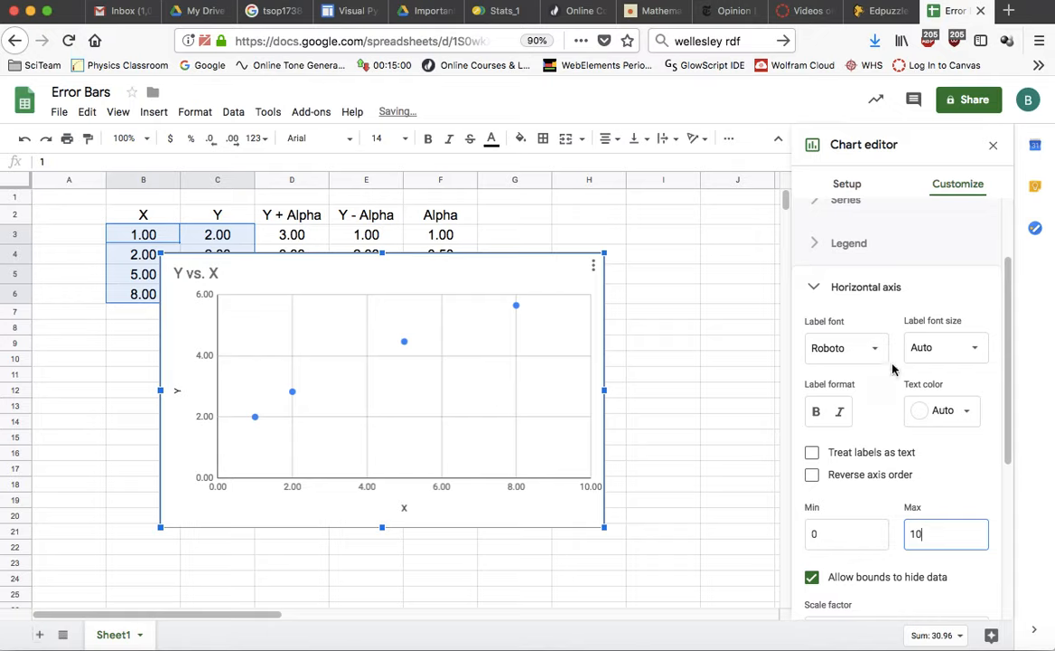
pyautogui.click(817, 290)
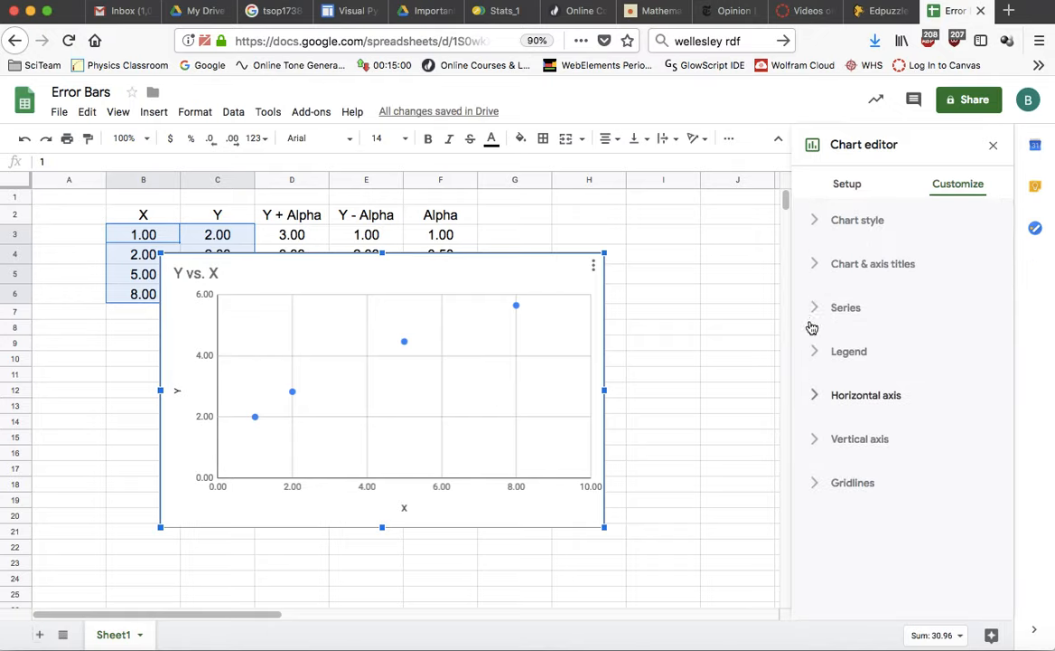
# Set the chart's vertical axis range to a minimum of 0 and a maximum of 8.
pyautogui.click(814, 439)
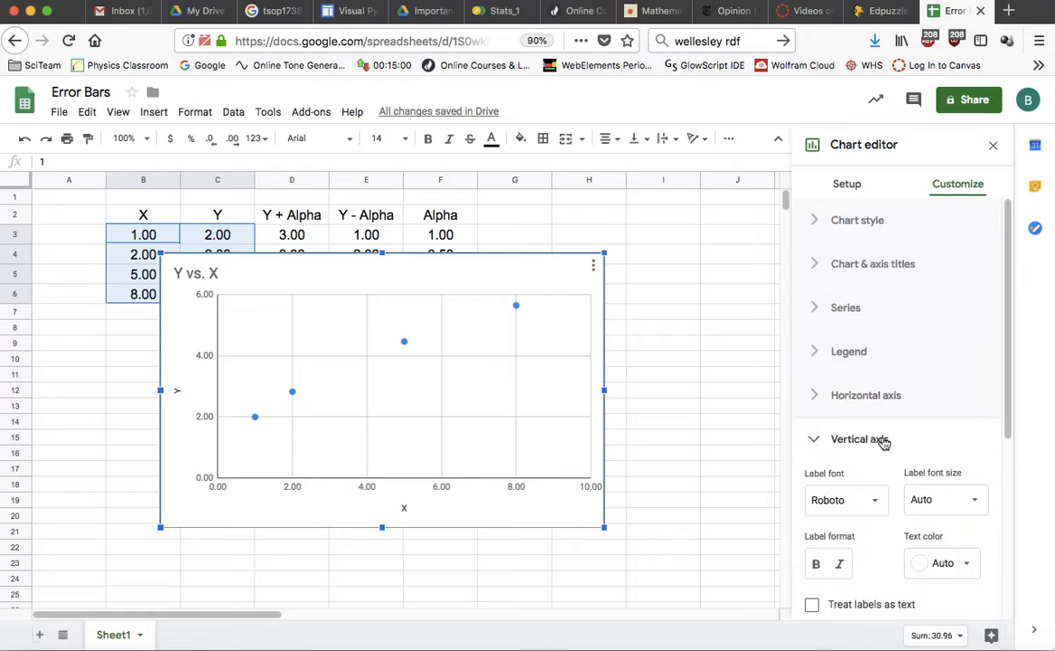
pyautogui.scroll(-1, 890, 484)
pyautogui.scroll(-5, 906, 477)
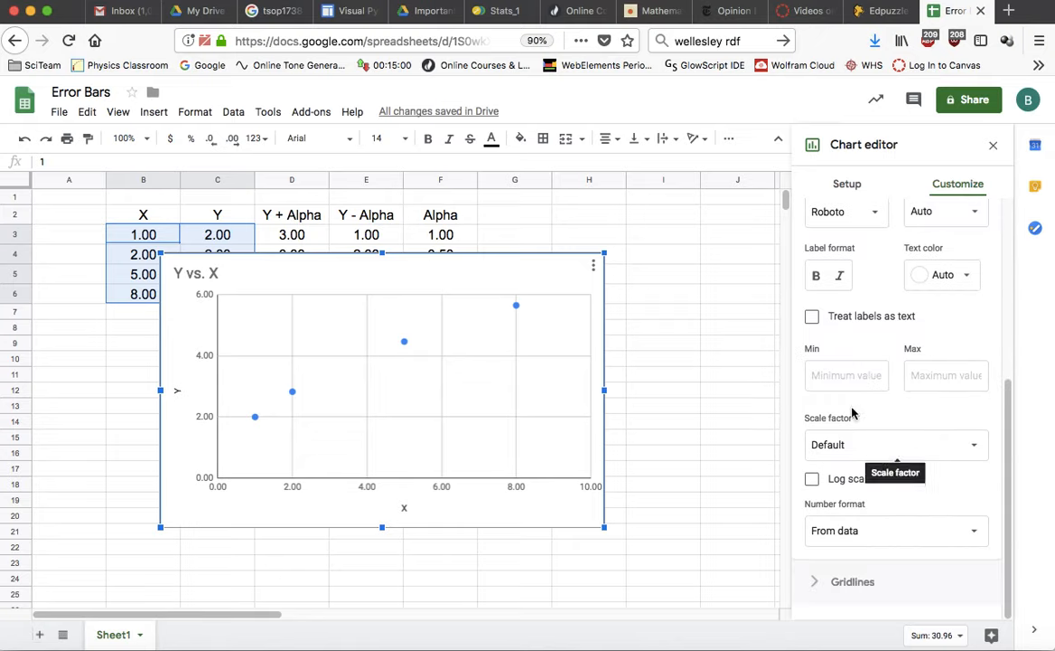
pyautogui.click(830, 378)
pyautogui.write('0')
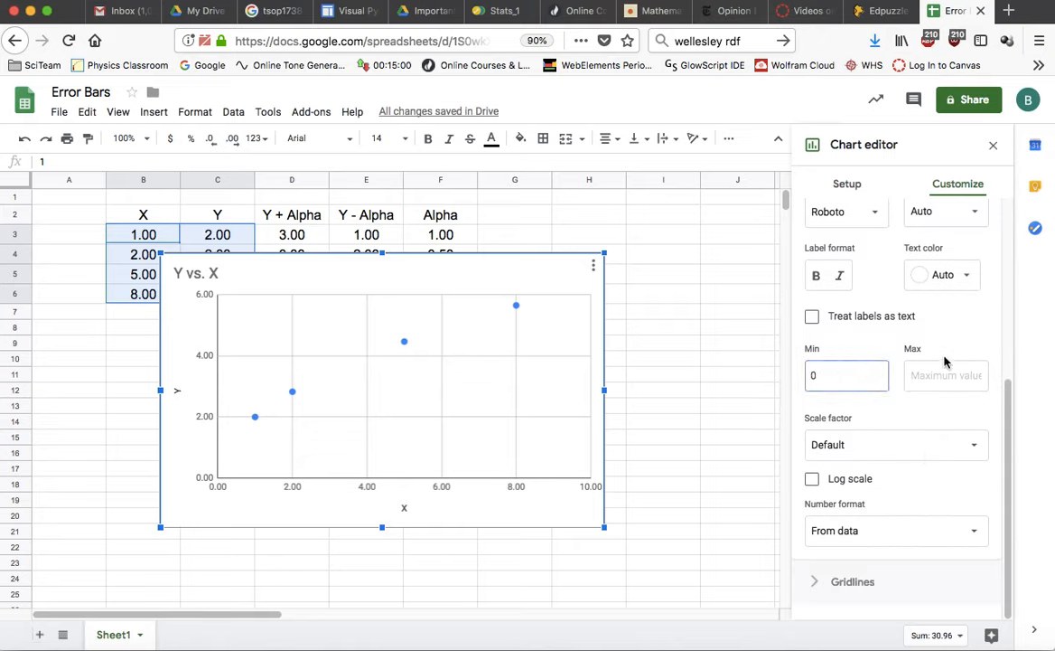
pyautogui.click(930, 381)
pyautogui.write('8')
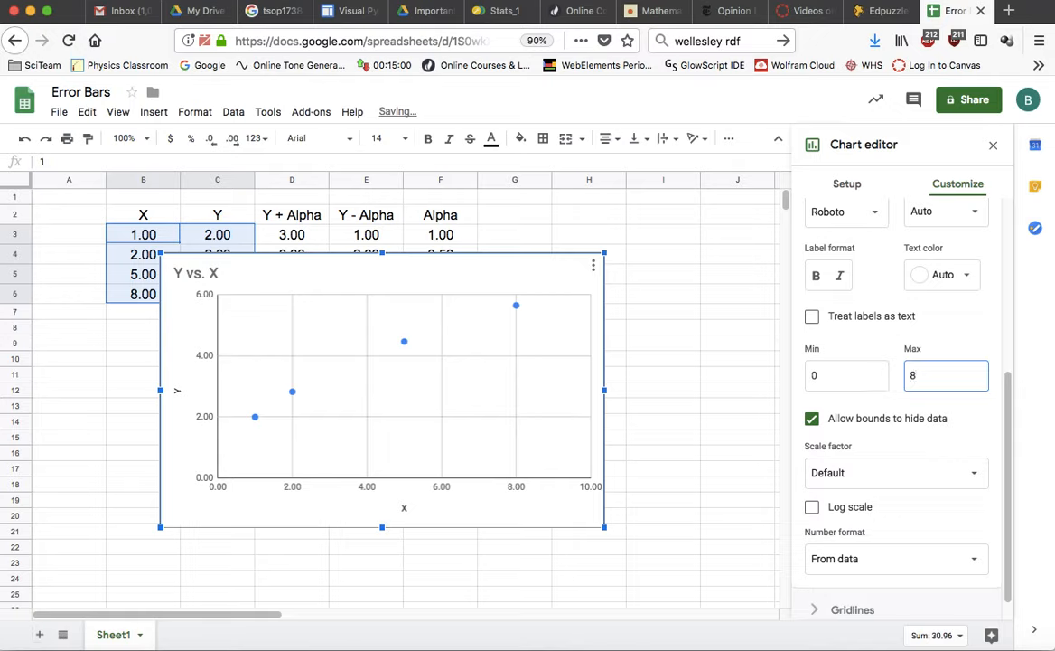
pyautogui.scroll(3, 828, 378)
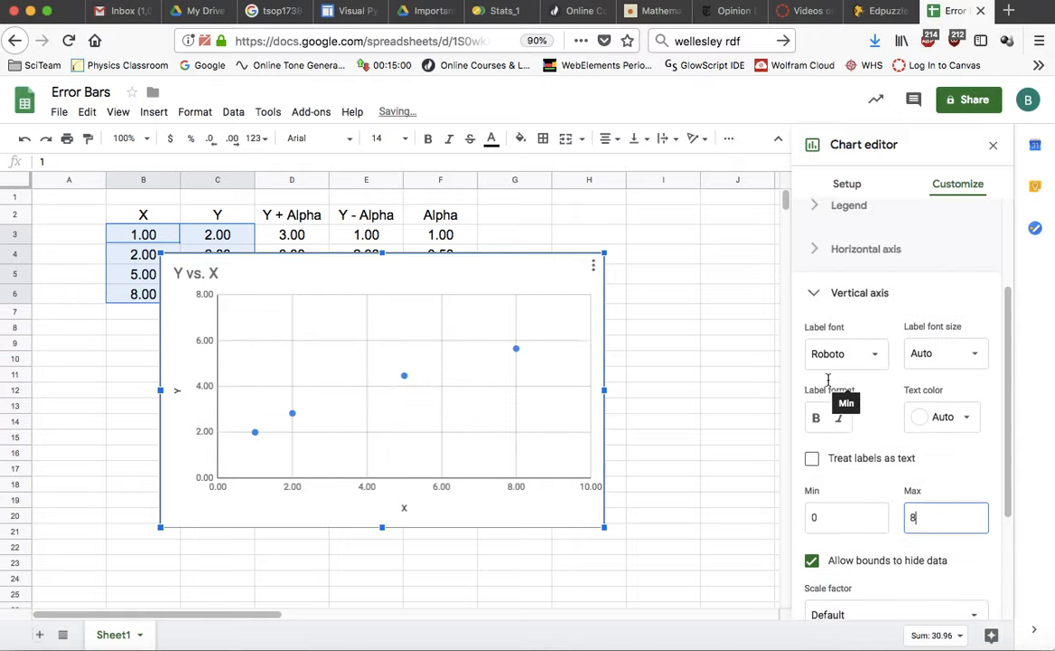
pyautogui.click(819, 297)
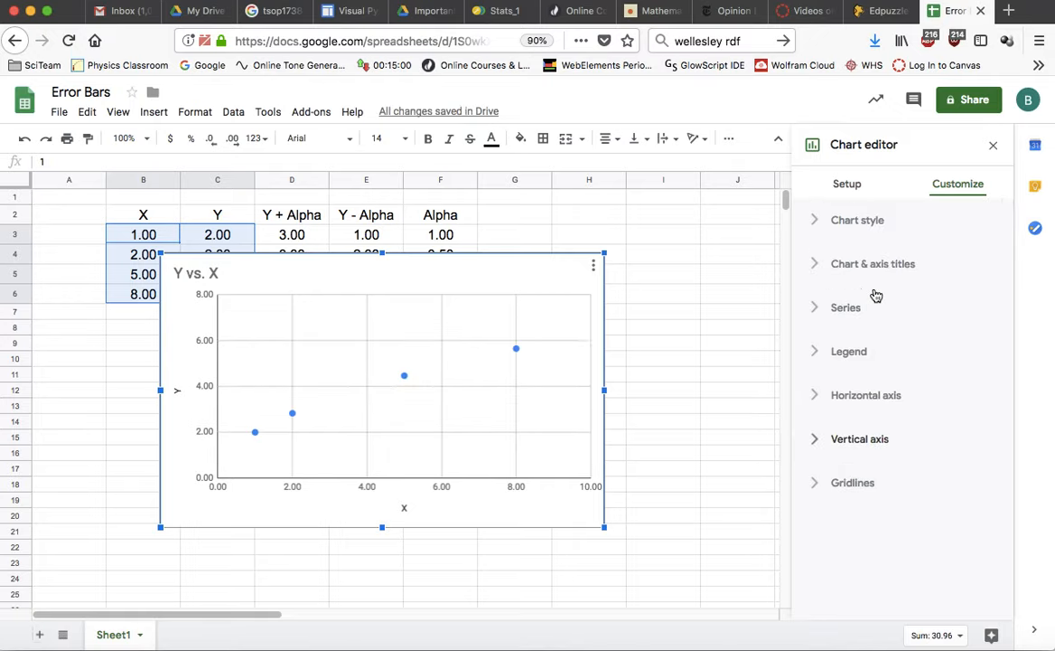
# Add a linear trendline to the chart's Y series.
pyautogui.click(820, 311)
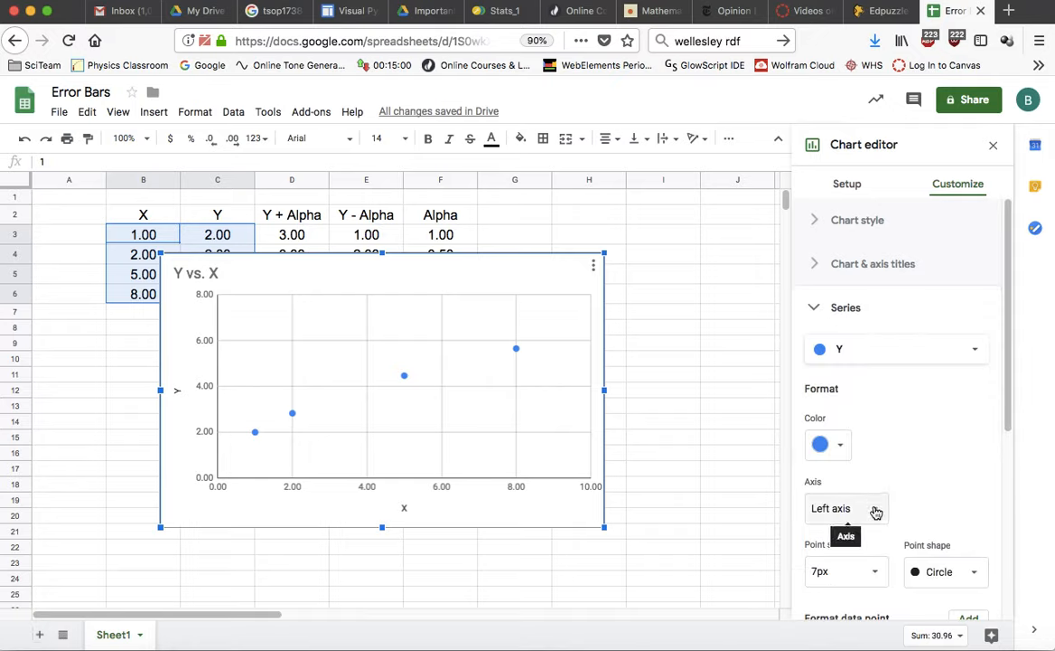
pyautogui.scroll(-2, 874, 508)
pyautogui.click(811, 462)
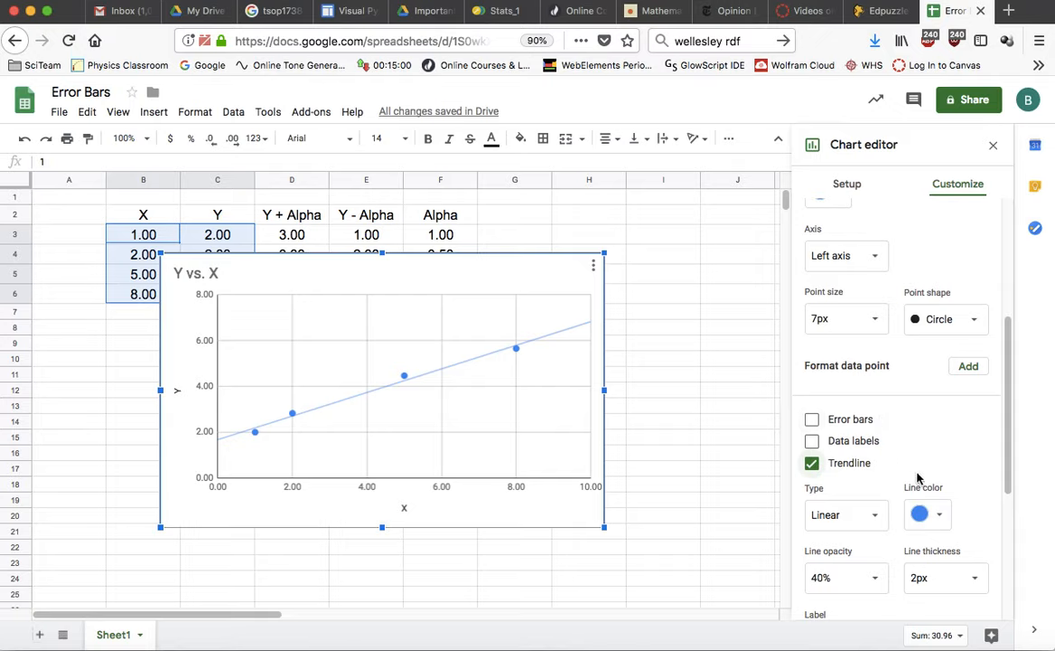
# Show the R² value for the Y series trendline and set its label to use the equation.
pyautogui.scroll(-5, 917, 477)
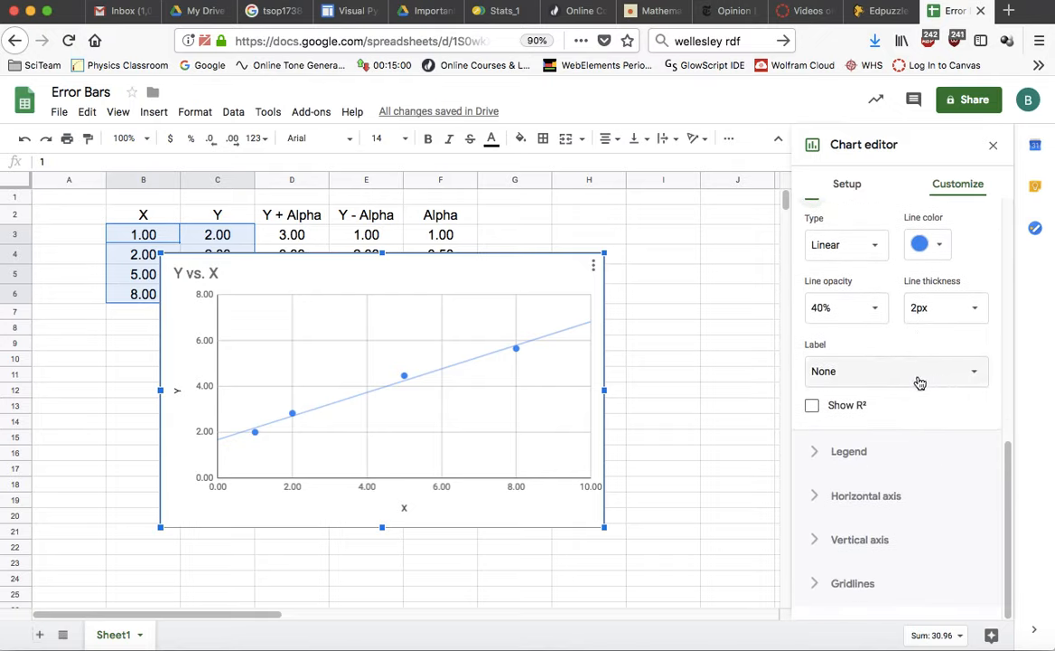
pyautogui.click(812, 406)
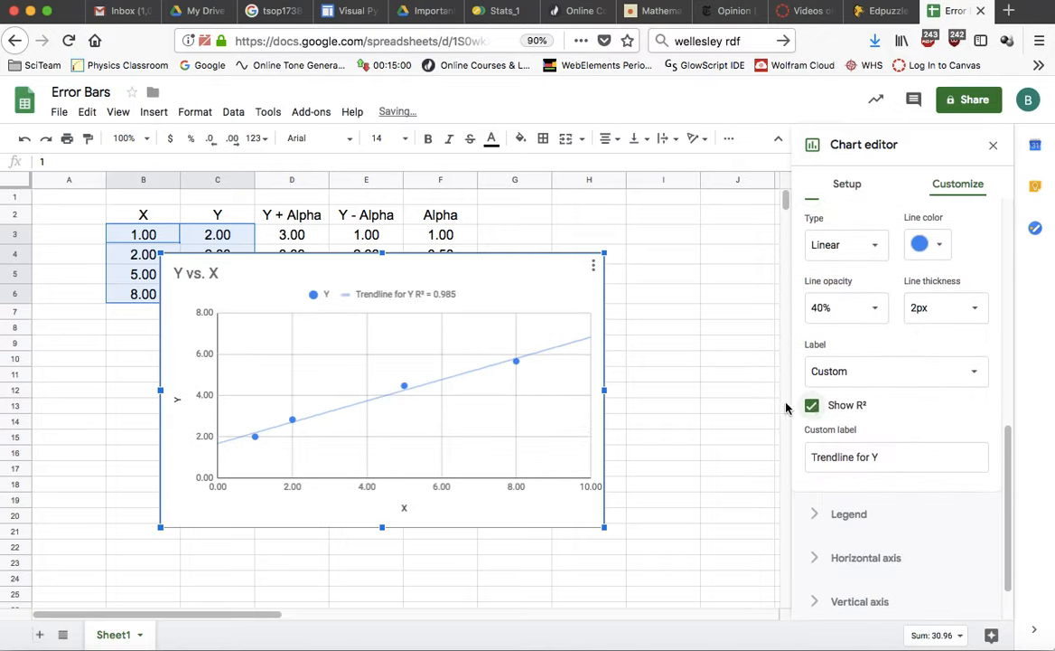
pyautogui.click(975, 377)
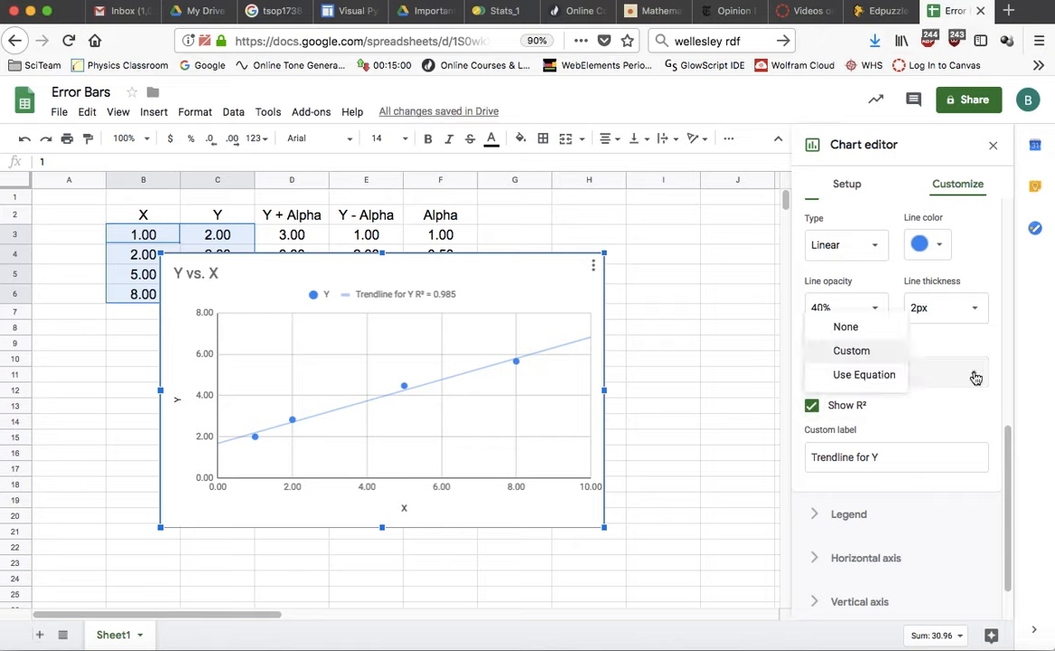
pyautogui.click(885, 373)
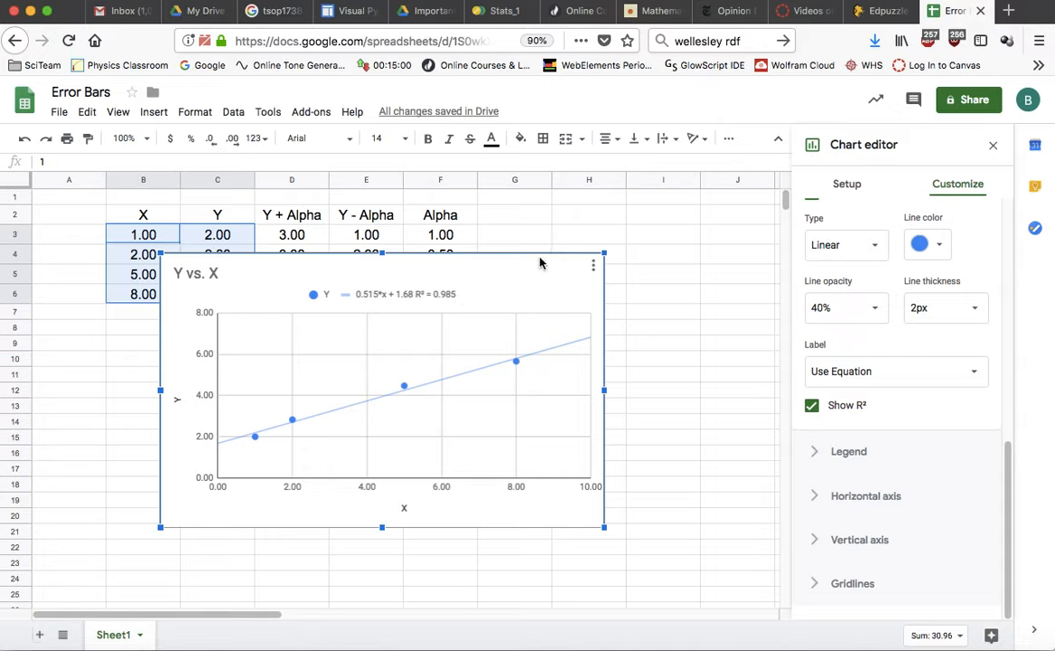
# Move the chart below the data table and add the Y + Alpha column, D2:D6, as a new series.
pyautogui.moveTo(540, 262); pyautogui.dragTo(493, 327)
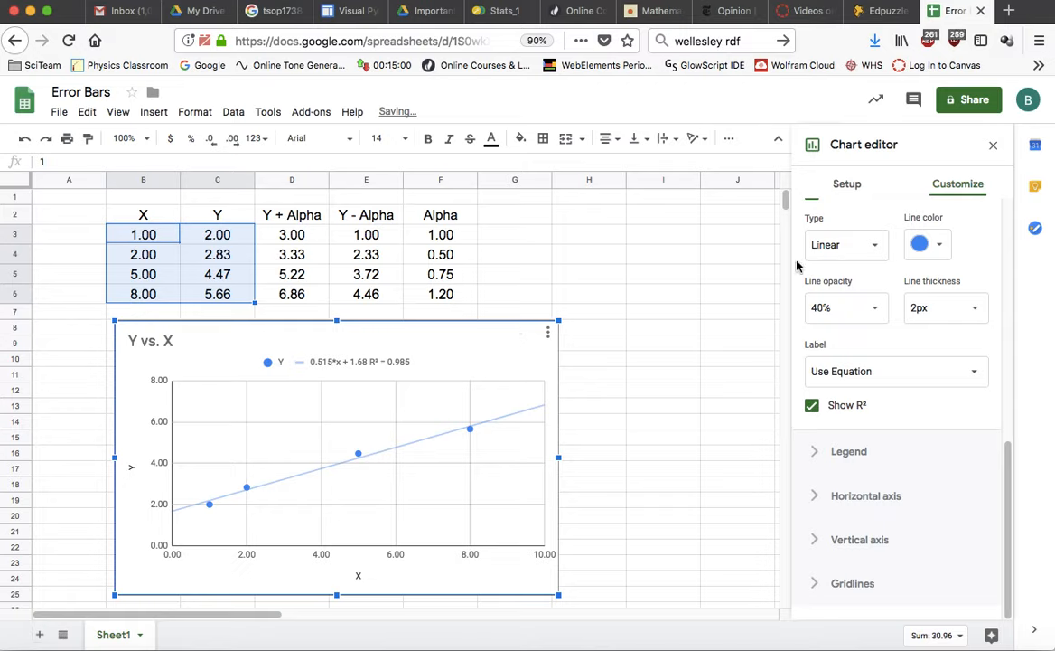
pyautogui.scroll(10, 843, 346)
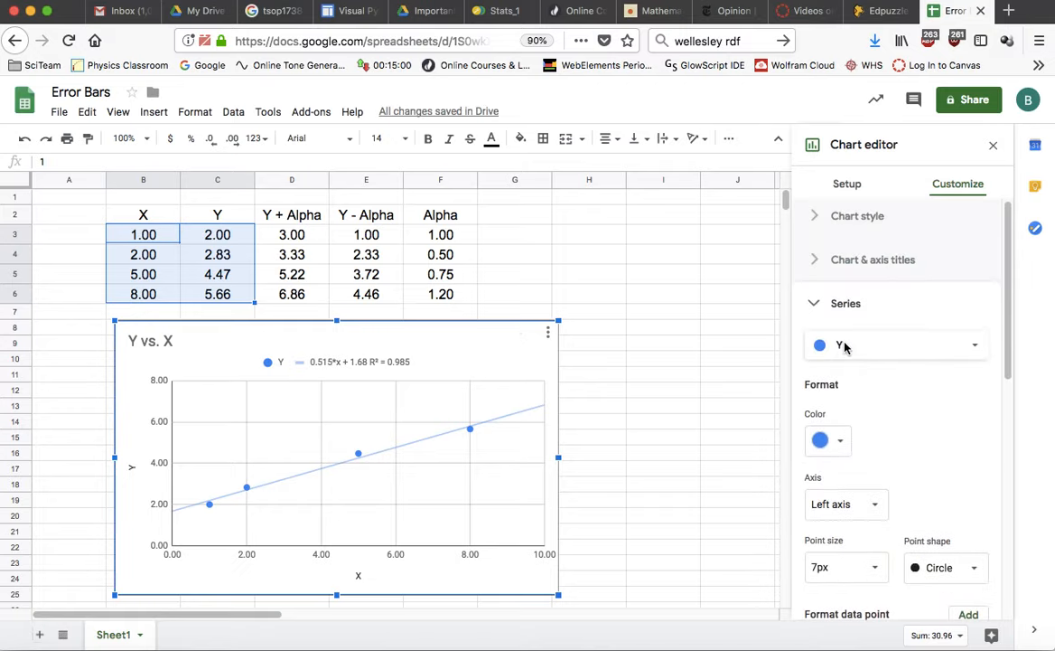
pyautogui.click(847, 186)
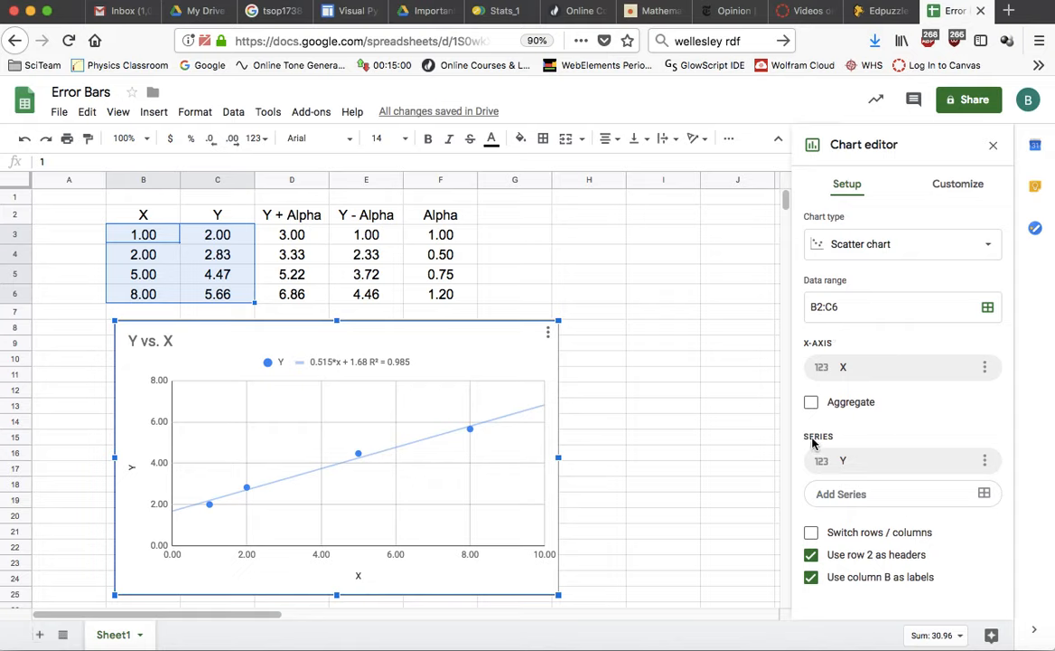
pyautogui.click(985, 496)
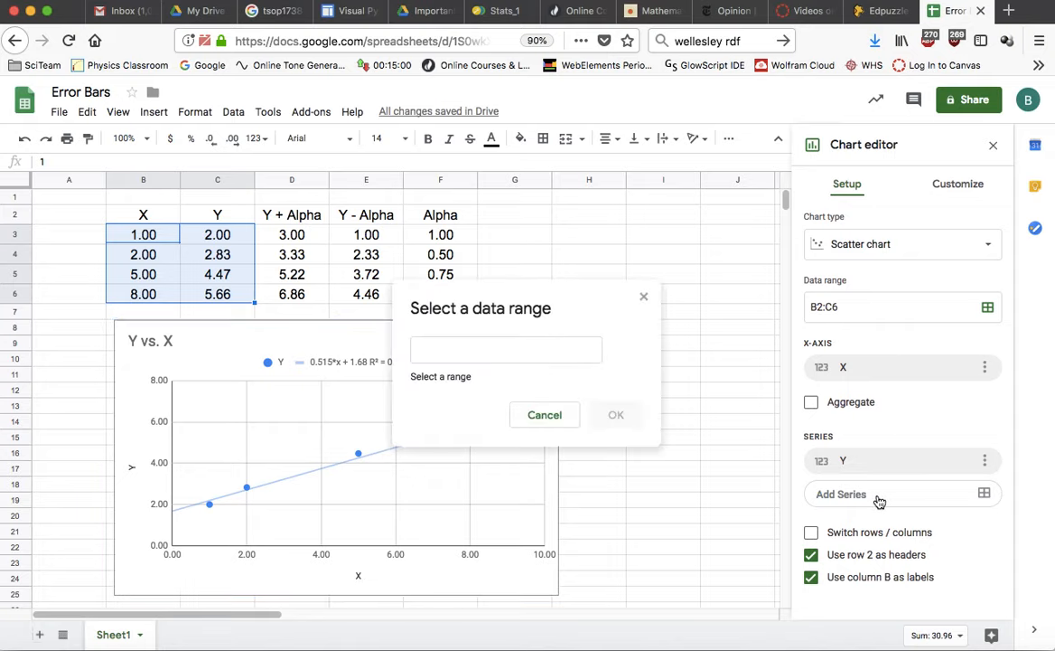
pyautogui.click(461, 350)
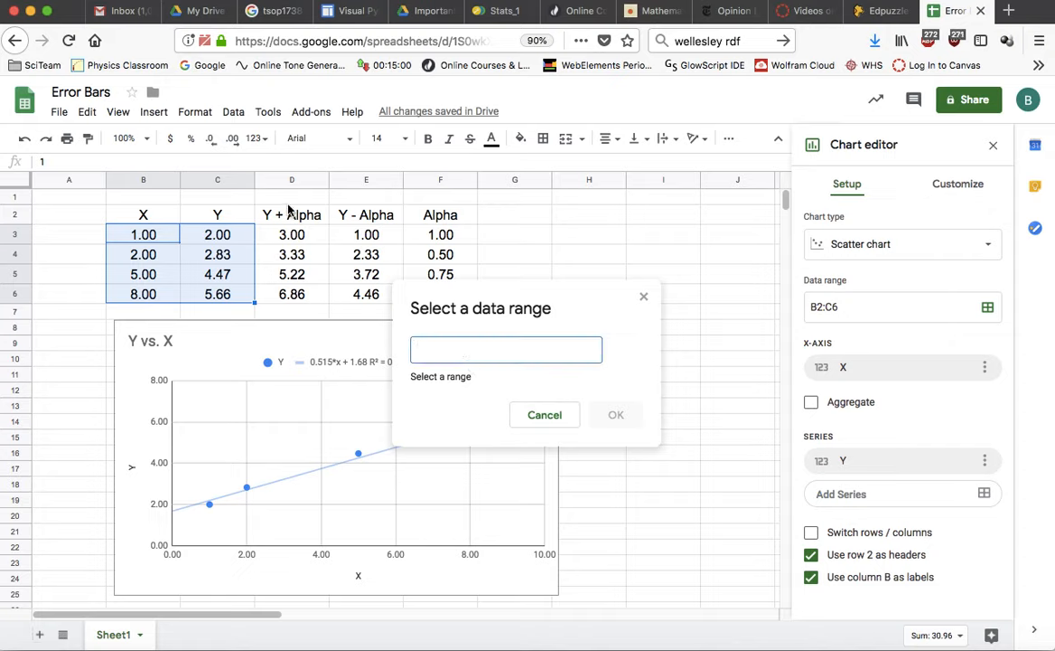
pyautogui.moveTo(288, 210); pyautogui.dragTo(283, 299)
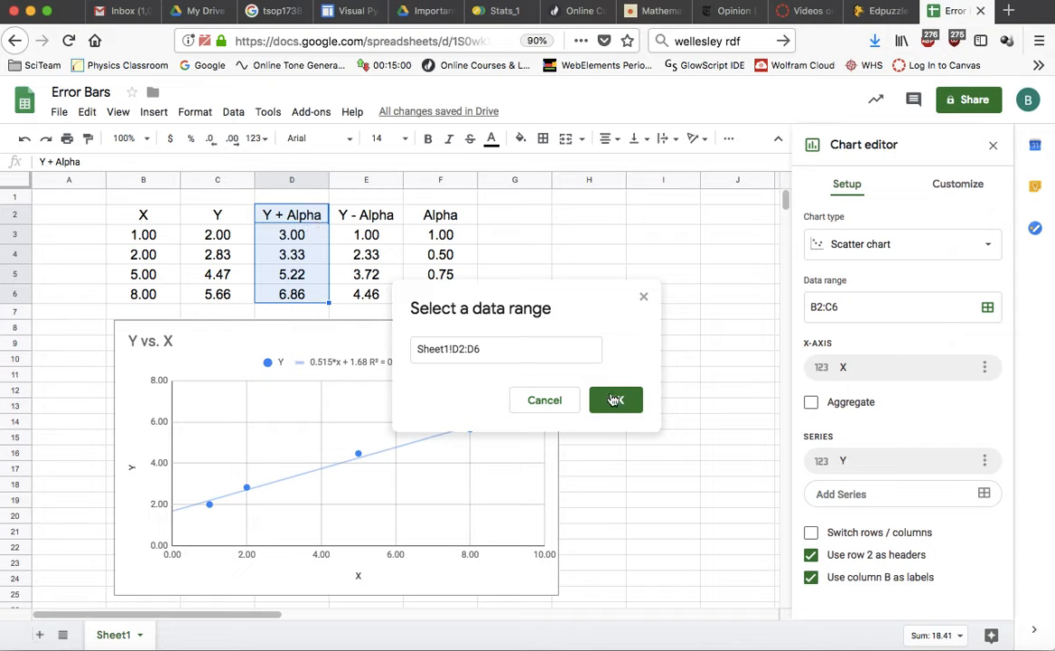
pyautogui.click(620, 402)
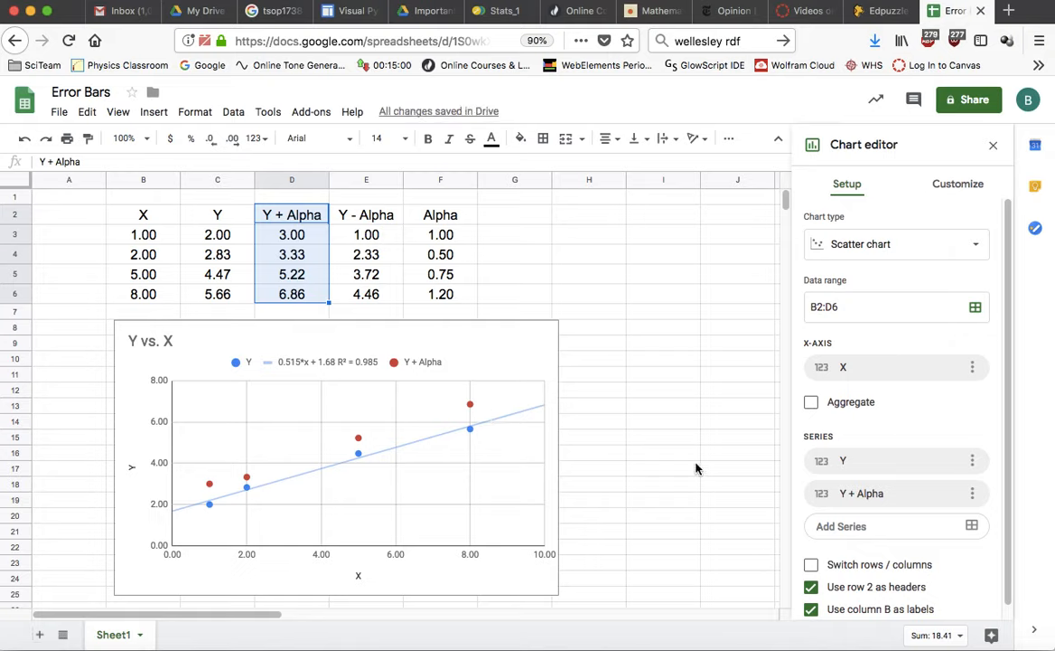
# Add the Y - Alpha column, range E2:E6, as another series in the scatter chart.
pyautogui.click(938, 527)
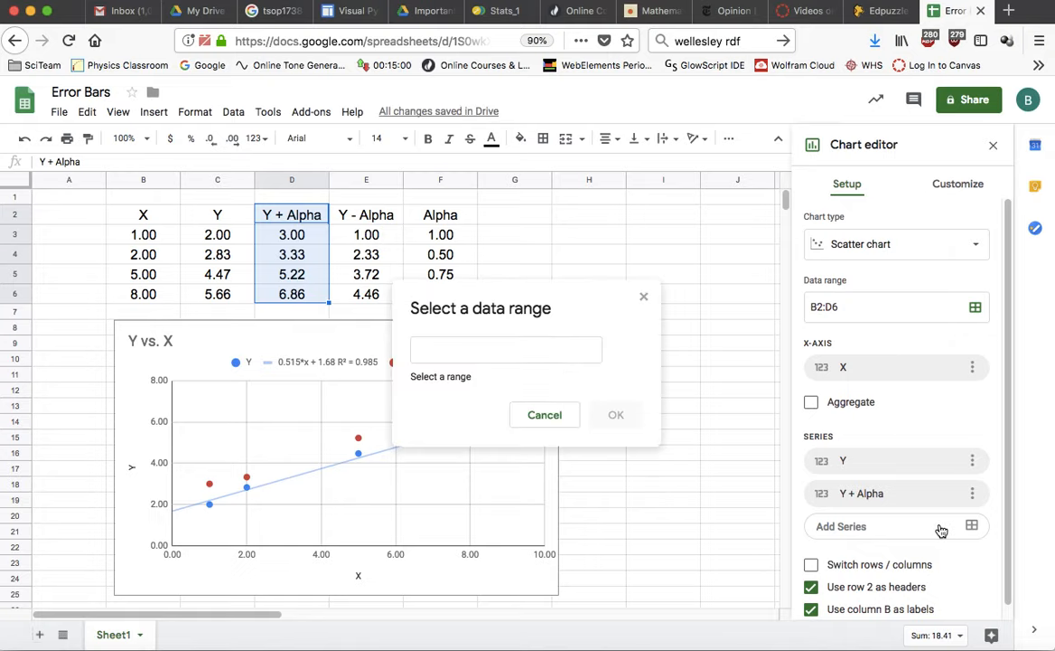
pyautogui.click(428, 347)
pyautogui.moveTo(370, 214); pyautogui.dragTo(369, 291)
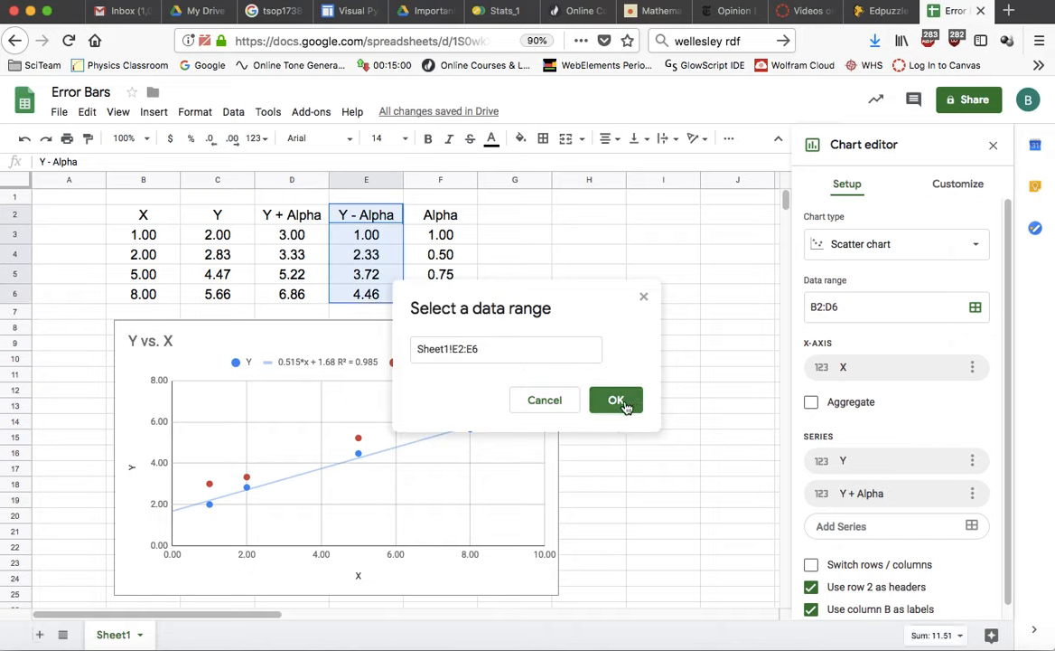
pyautogui.click(615, 400)
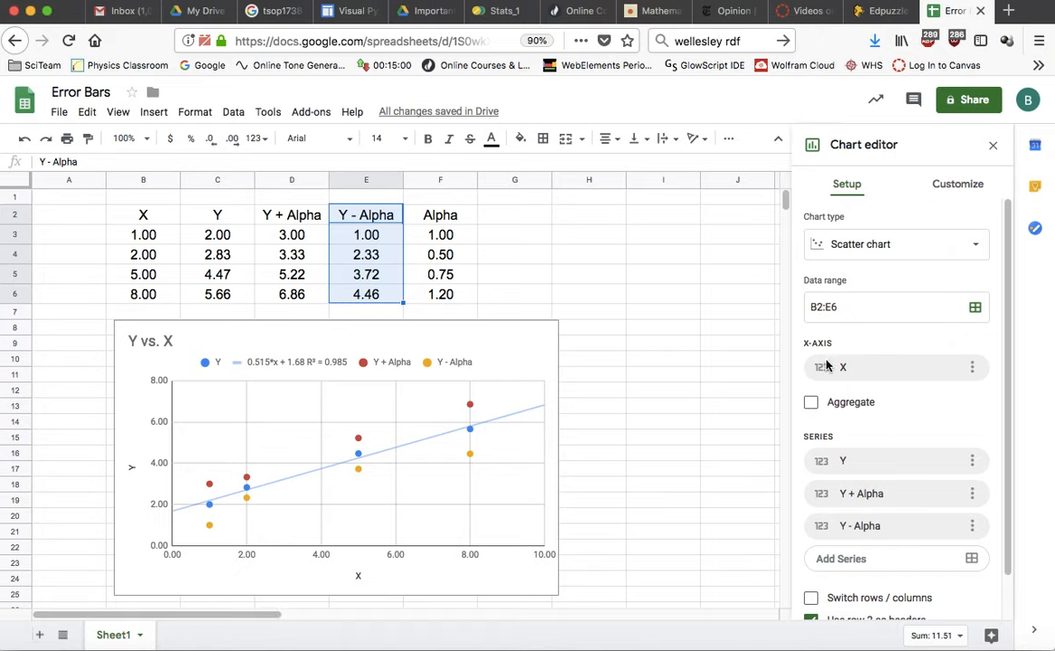
# Format the Y + Alpha series with blue points and a square point shape.
pyautogui.click(956, 183)
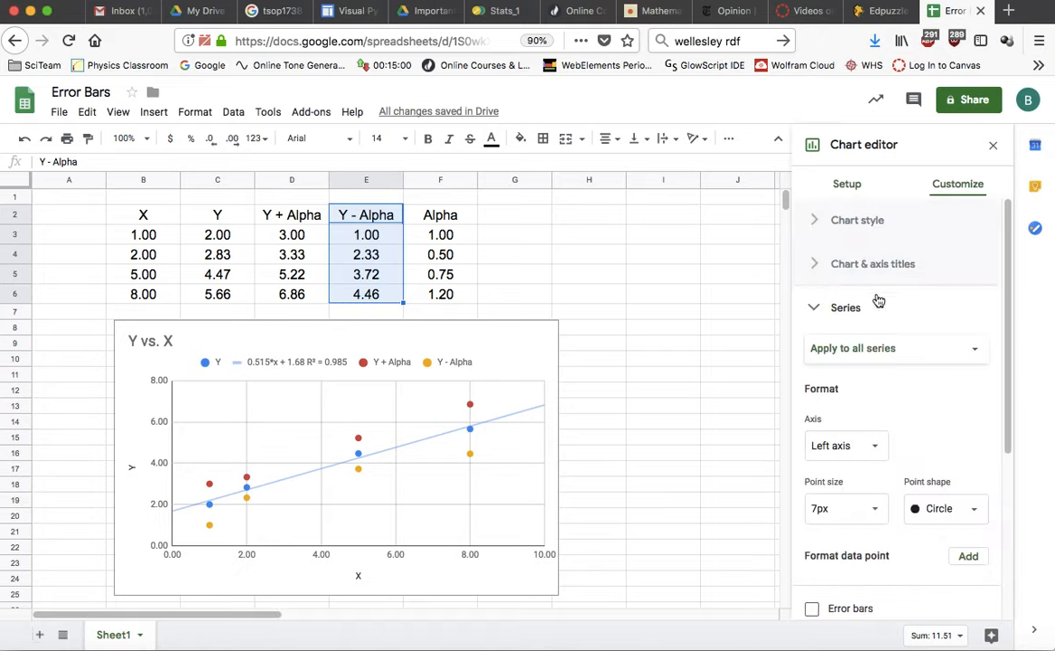
pyautogui.click(942, 360)
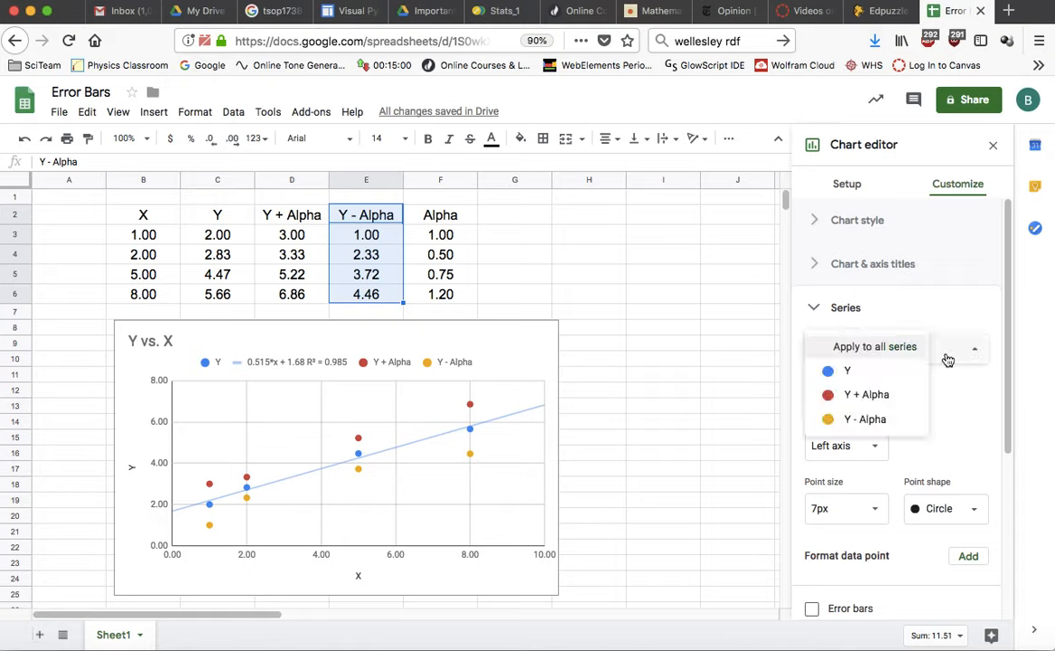
pyautogui.click(907, 402)
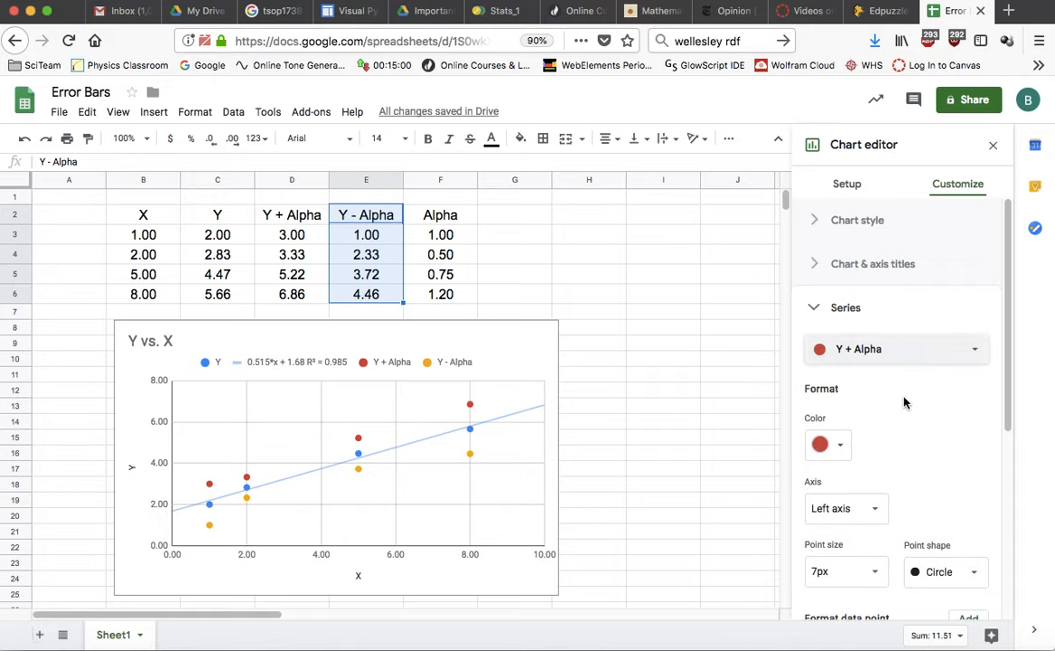
pyautogui.click(841, 446)
pyautogui.click(920, 276)
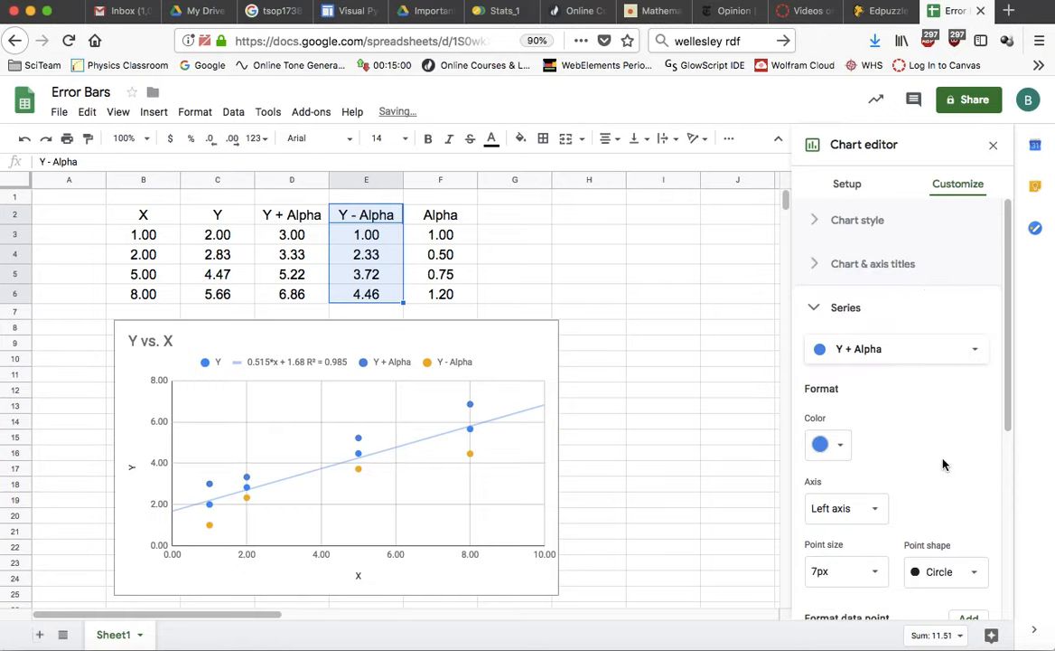
pyautogui.scroll(-2, 944, 462)
pyautogui.click(972, 466)
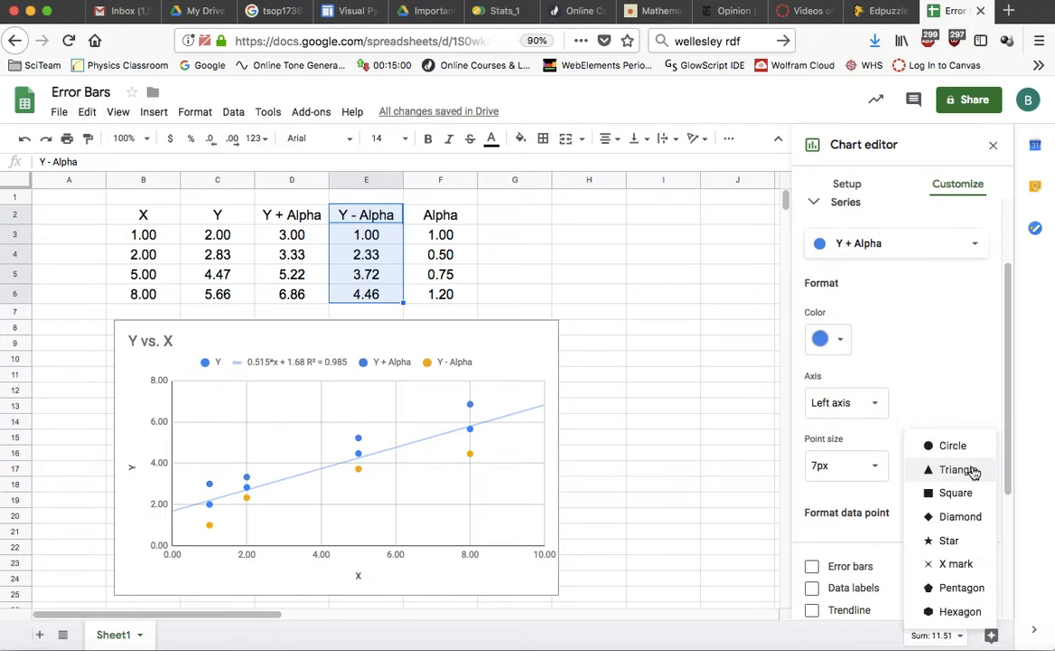
pyautogui.click(956, 493)
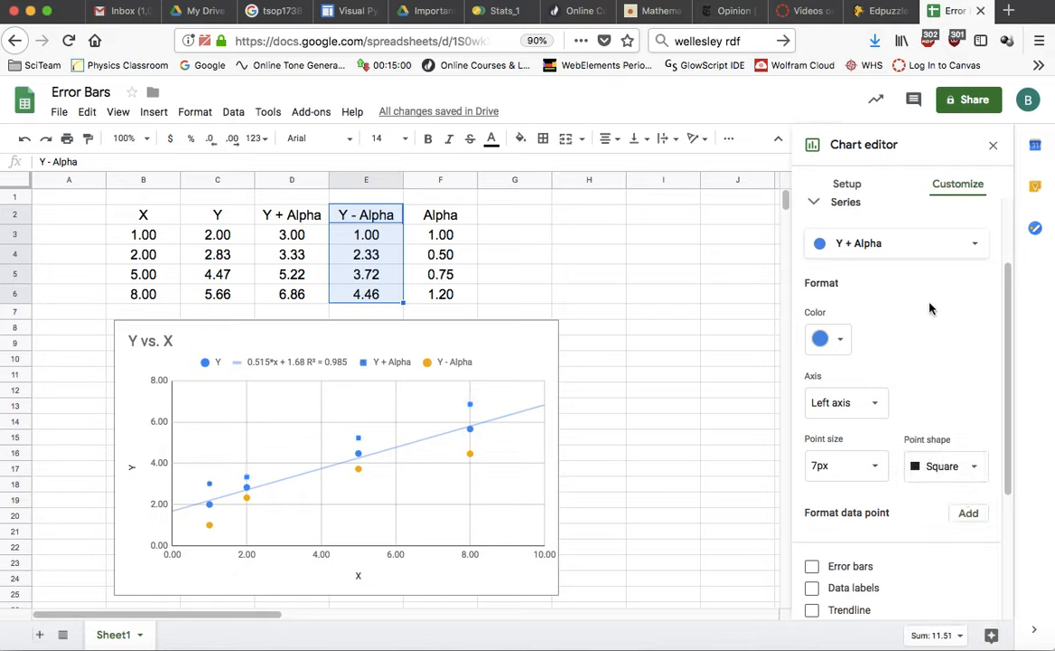
# Format the Y - Alpha series with blue square points and close the chart editor.
pyautogui.click(934, 242)
pyautogui.click(876, 264)
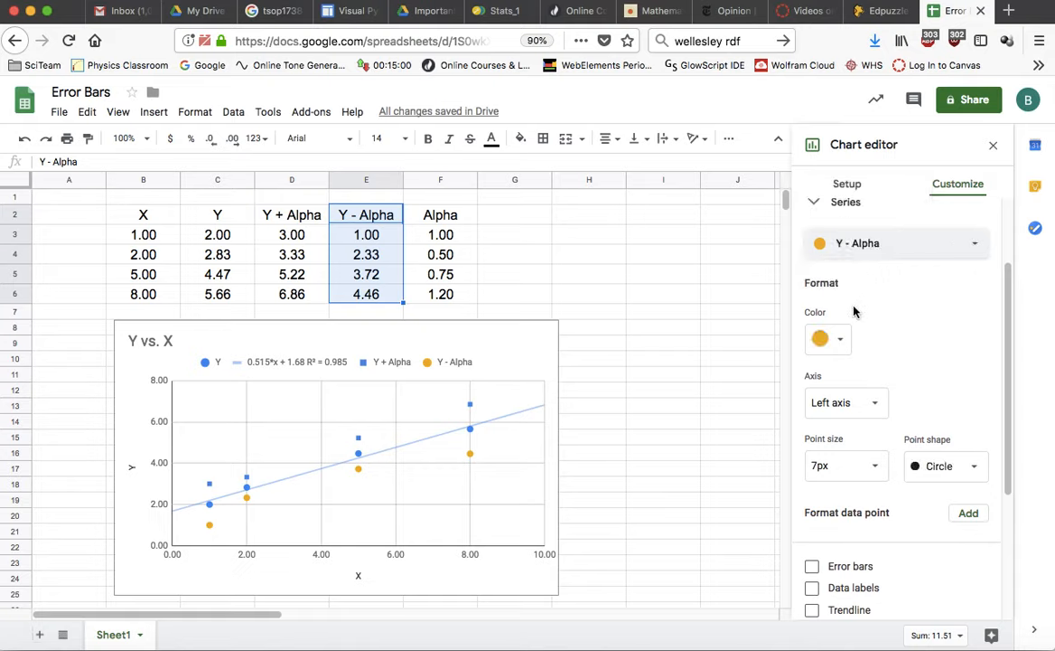
pyautogui.click(838, 338)
pyautogui.click(918, 414)
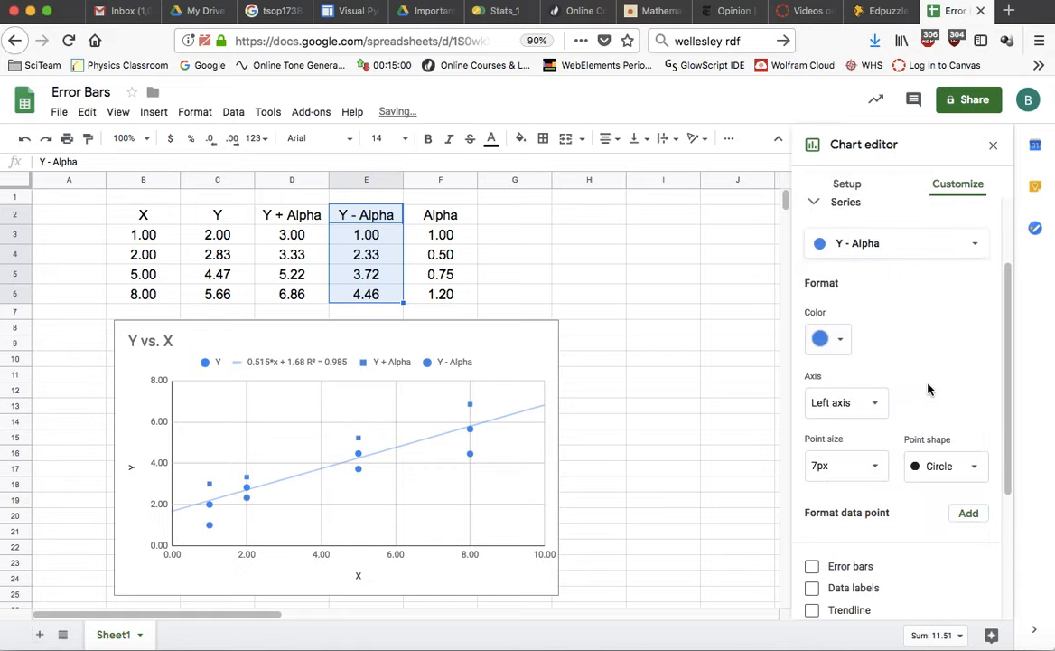
pyautogui.click(962, 470)
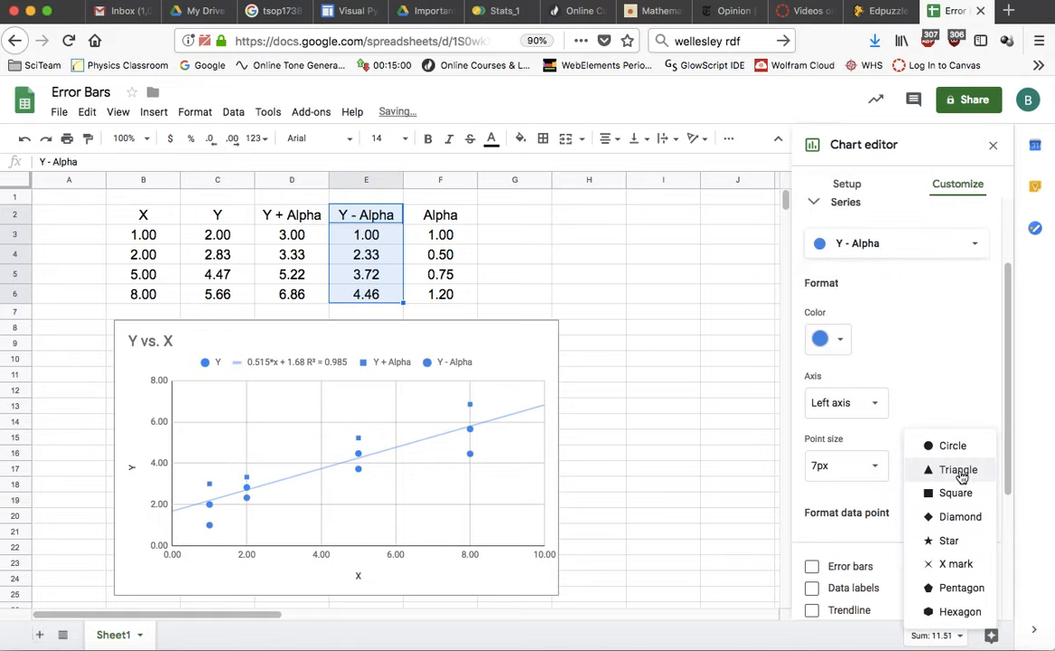
pyautogui.click(958, 493)
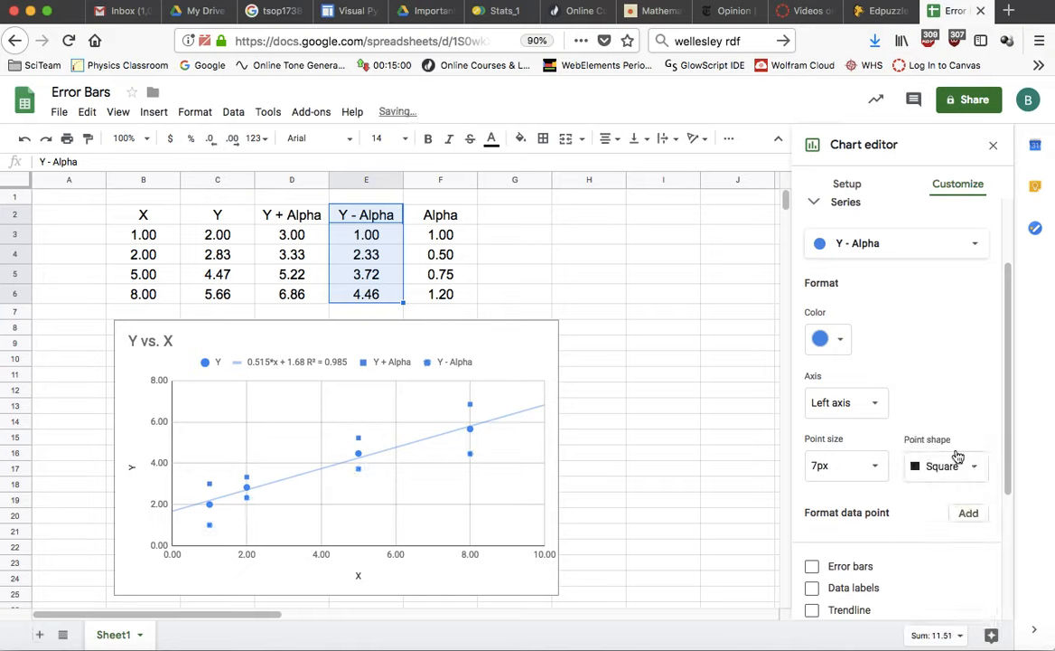
pyautogui.click(995, 146)
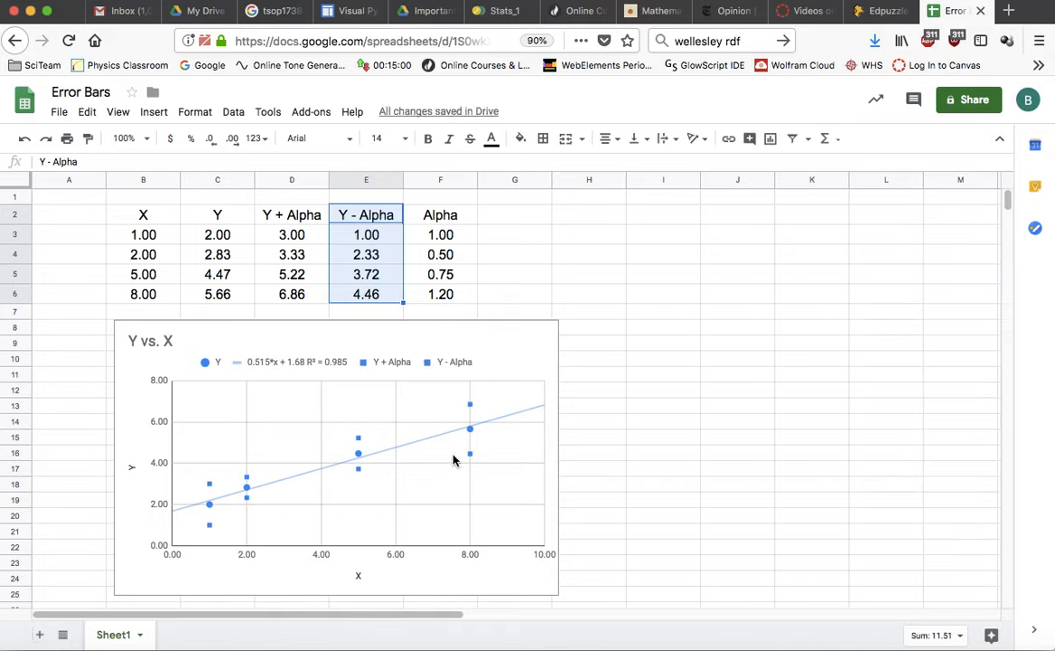